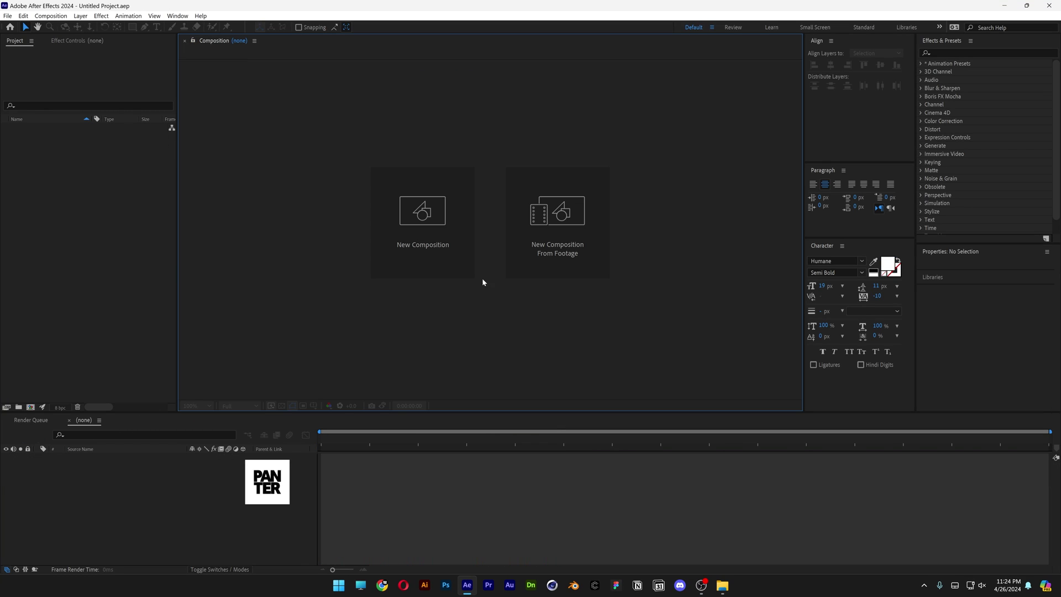
# - Name a new composition TXT1, keep the HD 1920×1080 29.97 fps preset, and set duration to 0;00;03;00
pyautogui.click(452, 236)
pyautogui.write('TX')
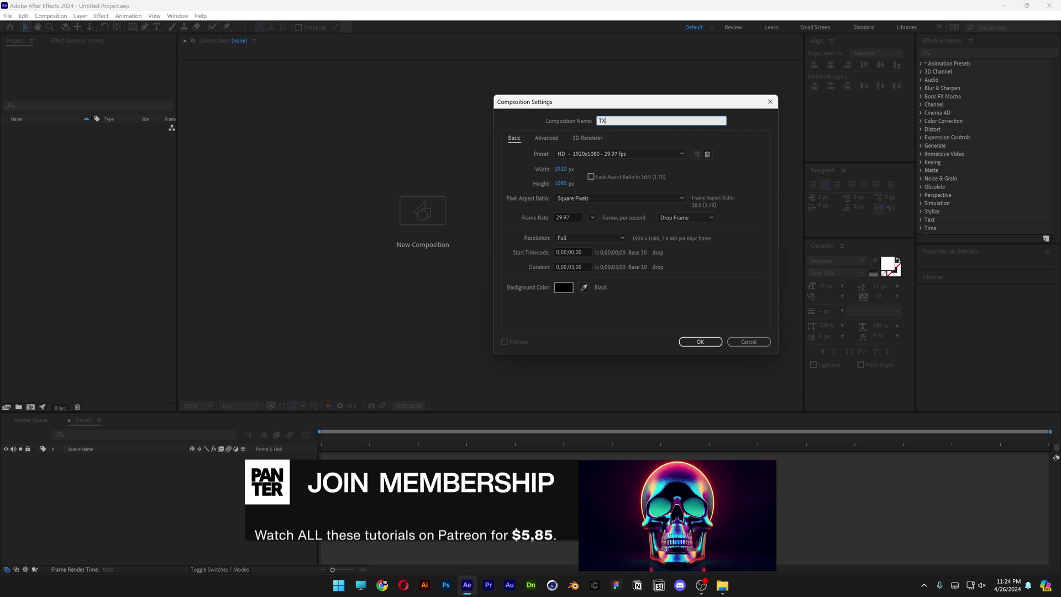
pyautogui.write('T1')
pyautogui.click(603, 157)
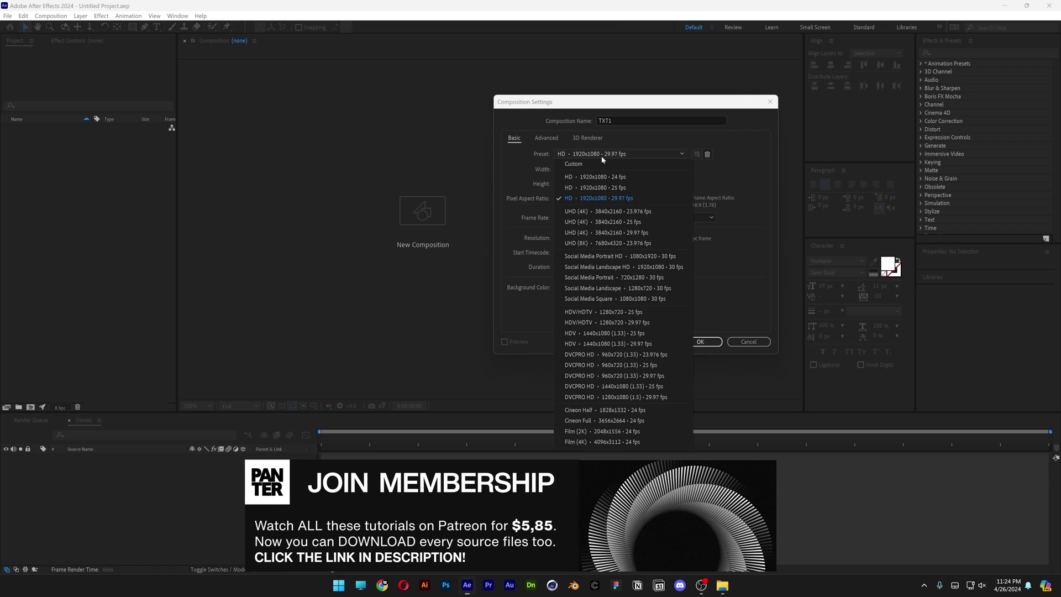
pyautogui.click(608, 196)
pyautogui.moveTo(585, 267); pyautogui.dragTo(565, 267)
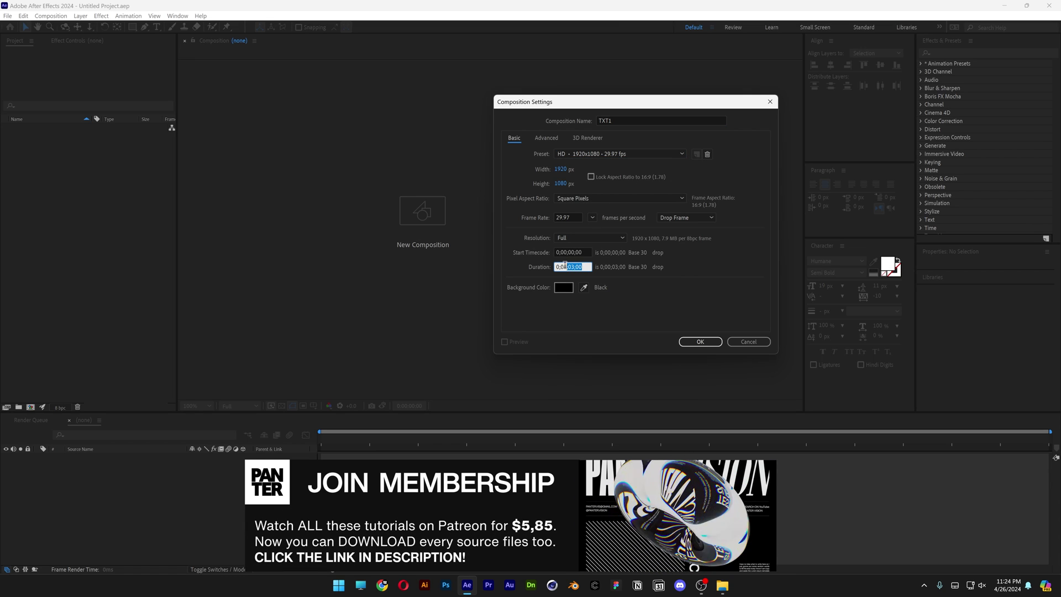
# - Create the TXT1 composition and add a text layer reading PANTER
pyautogui.click(696, 342)
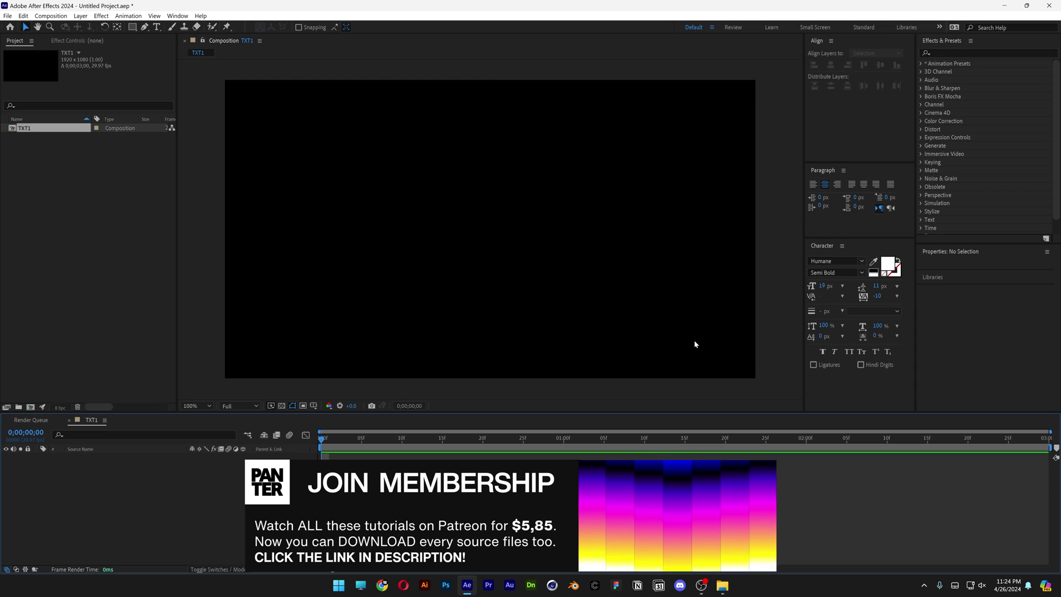
pyautogui.click(156, 27)
pyautogui.click(432, 218)
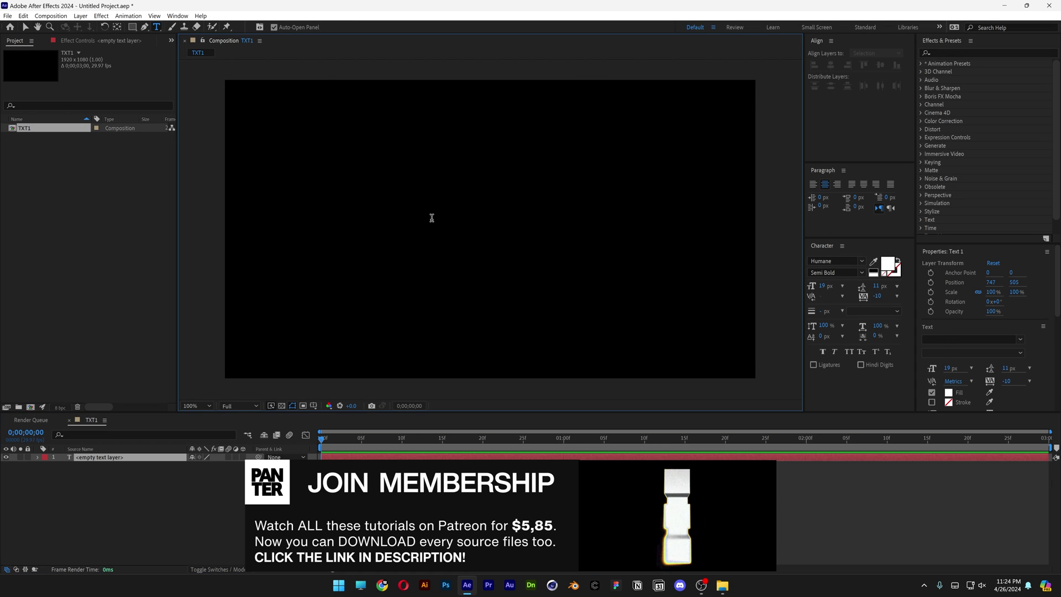
pyautogui.write('PANTER')
pyautogui.press('Escape')
pyautogui.press('v')
# - Centre PANTER horizontally and vertically and scale it to about 7885% to fill the frame
pyautogui.press('s')
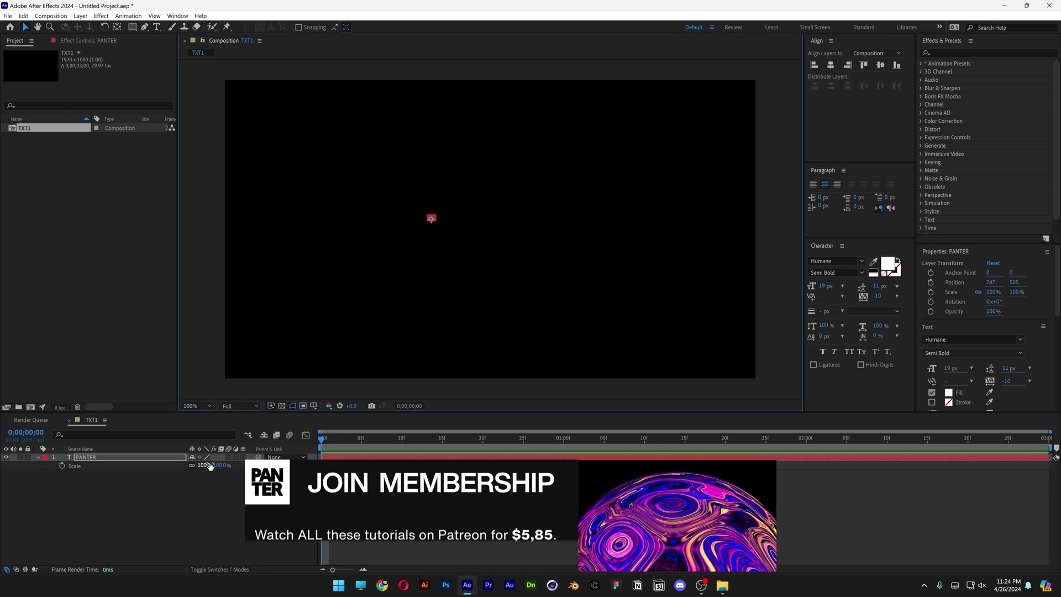
pyautogui.moveTo(210, 466); pyautogui.dragTo(884, 226)
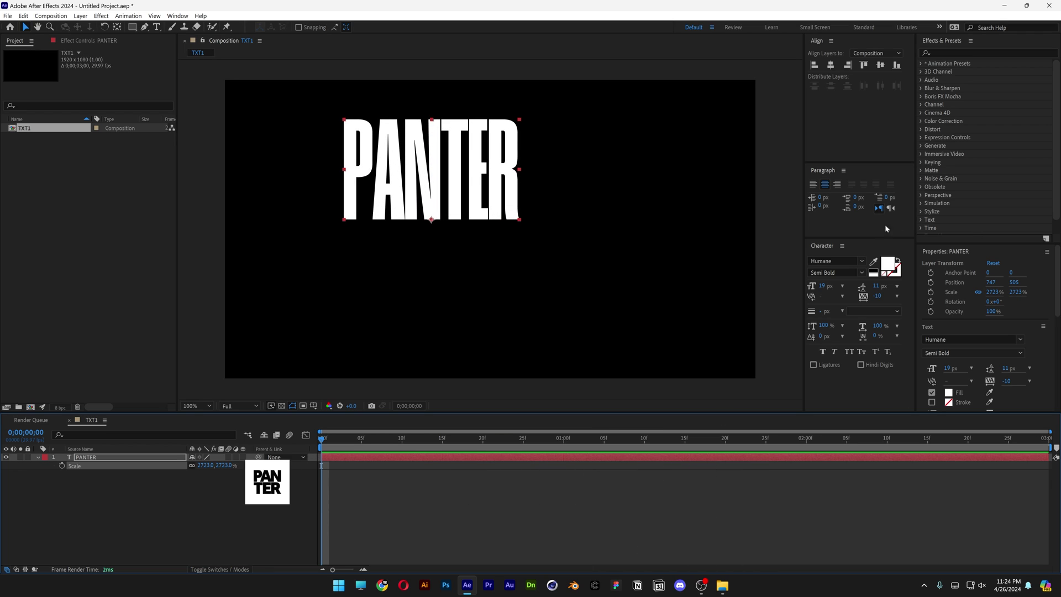
pyautogui.click(837, 261)
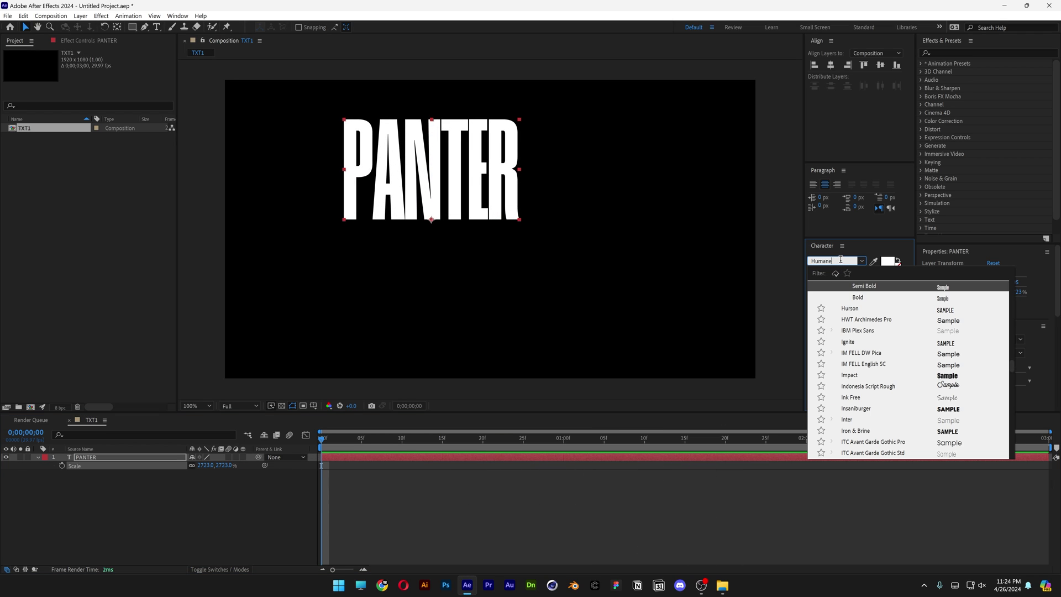
pyautogui.click(831, 65)
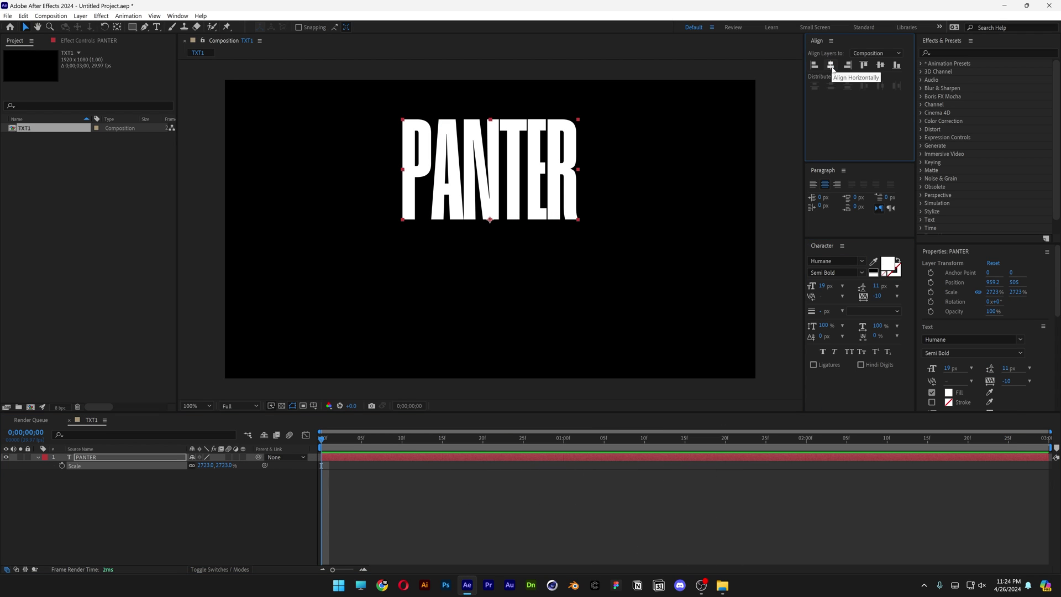
pyautogui.click(880, 65)
pyautogui.moveTo(995, 291); pyautogui.dragTo(1039, 291)
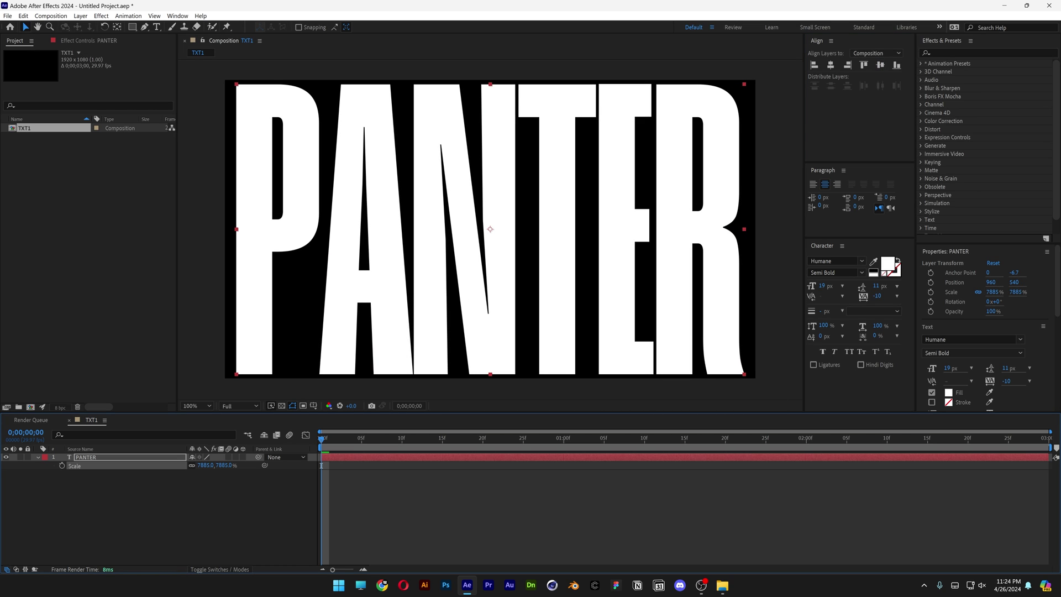
# - Add a purple solid (Purple Solid 1) and move it below the PANTER text layer
pyautogui.rightClick(205, 516)
pyautogui.moveTo(242, 396)
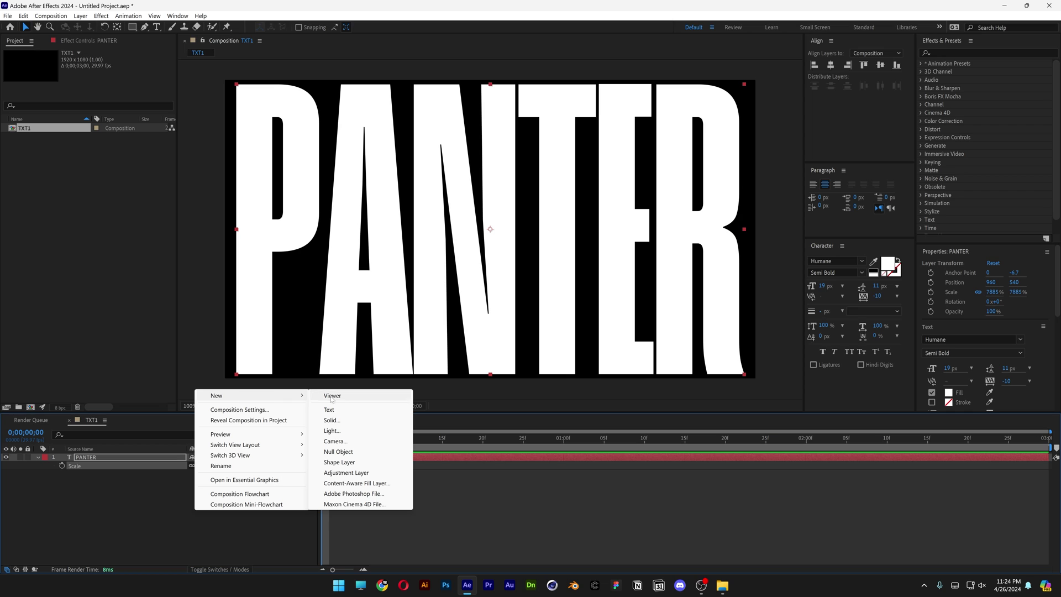
pyautogui.click(349, 420)
pyautogui.click(523, 352)
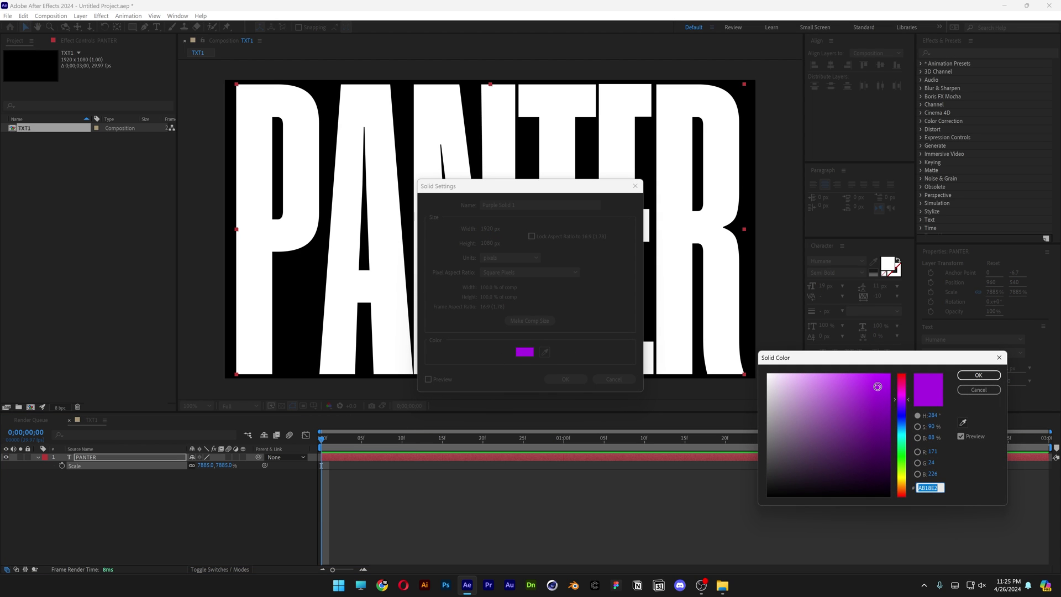
pyautogui.click(990, 376)
pyautogui.click(566, 379)
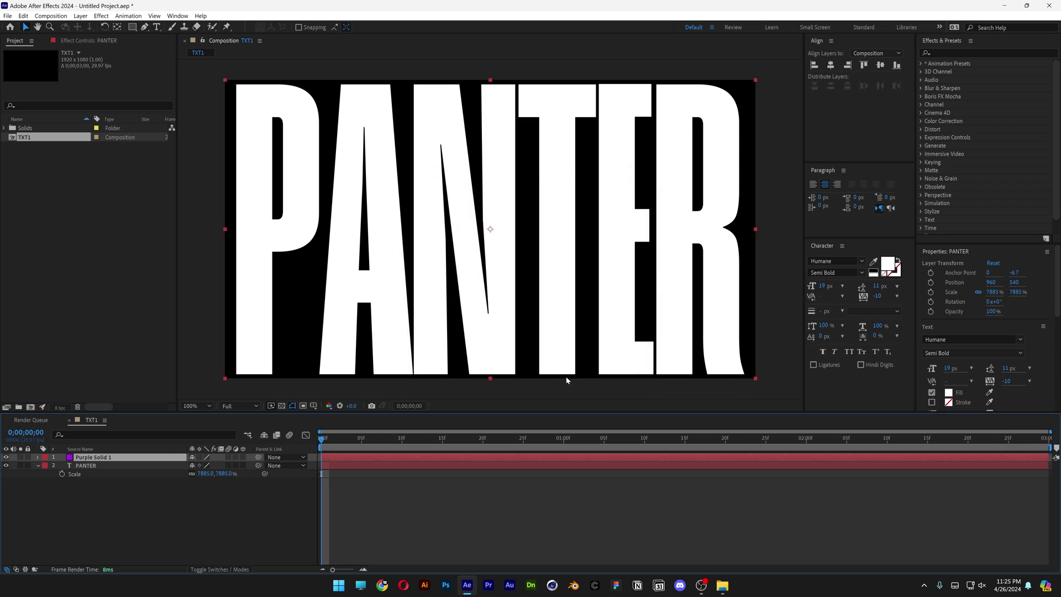
pyautogui.moveTo(104, 458); pyautogui.dragTo(101, 490)
# - Set the PANTER text fill to black 000000 and select both layers
pyautogui.click(93, 458)
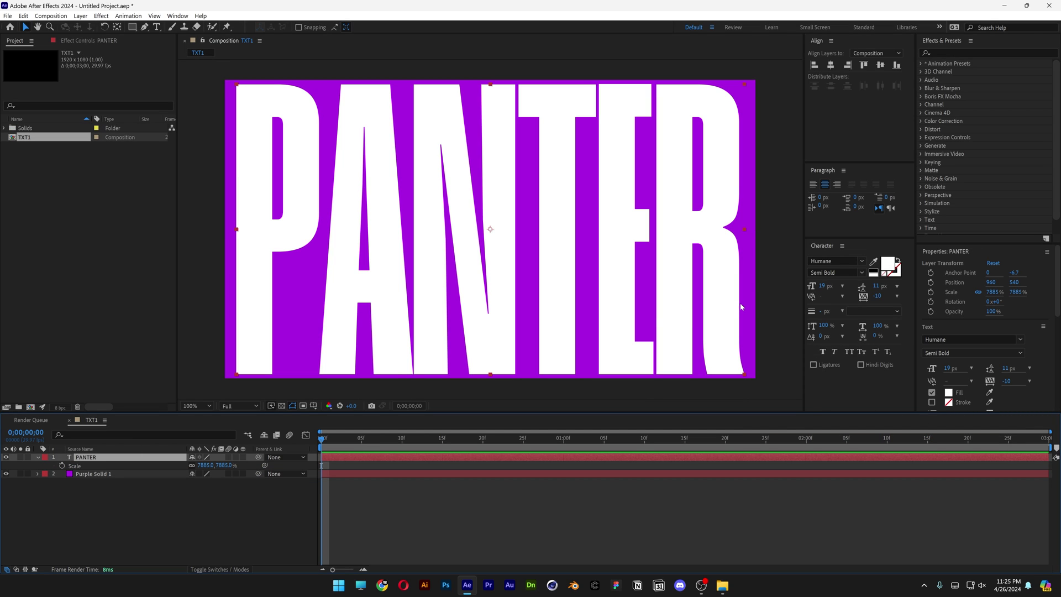
pyautogui.click(887, 264)
pyautogui.click(817, 415)
pyautogui.moveTo(817, 415); pyautogui.dragTo(746, 521)
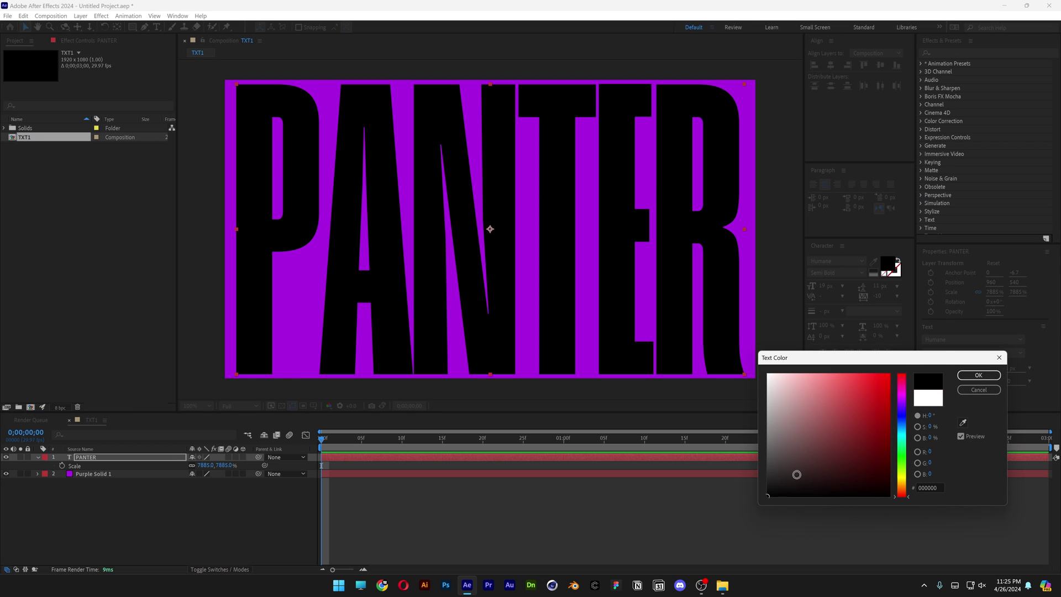
pyautogui.click(977, 375)
pyautogui.moveTo(200, 507); pyautogui.dragTo(70, 387)
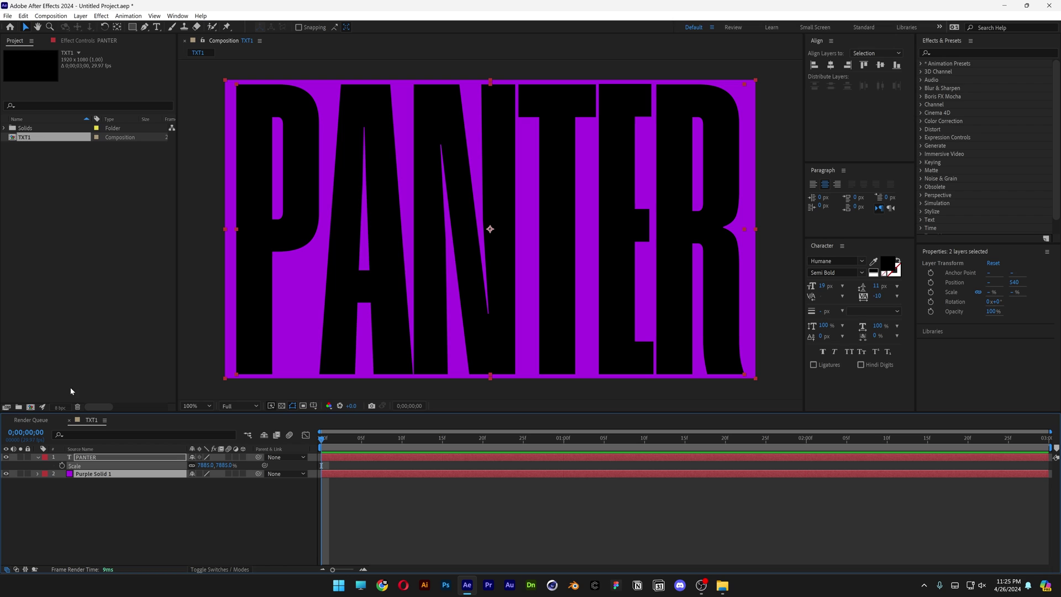
# - Create composition TXT2 holding the copied PANTER and purple solid layers, then select Purple Solid 1
pyautogui.rightClick(73, 217)
pyautogui.click(95, 221)
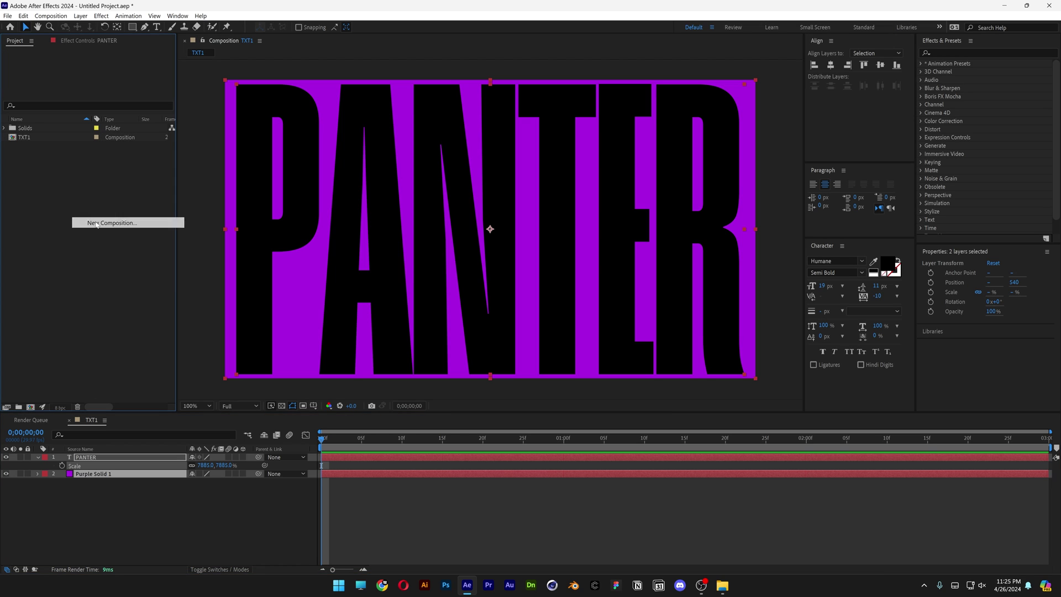
pyautogui.write('TXT2')
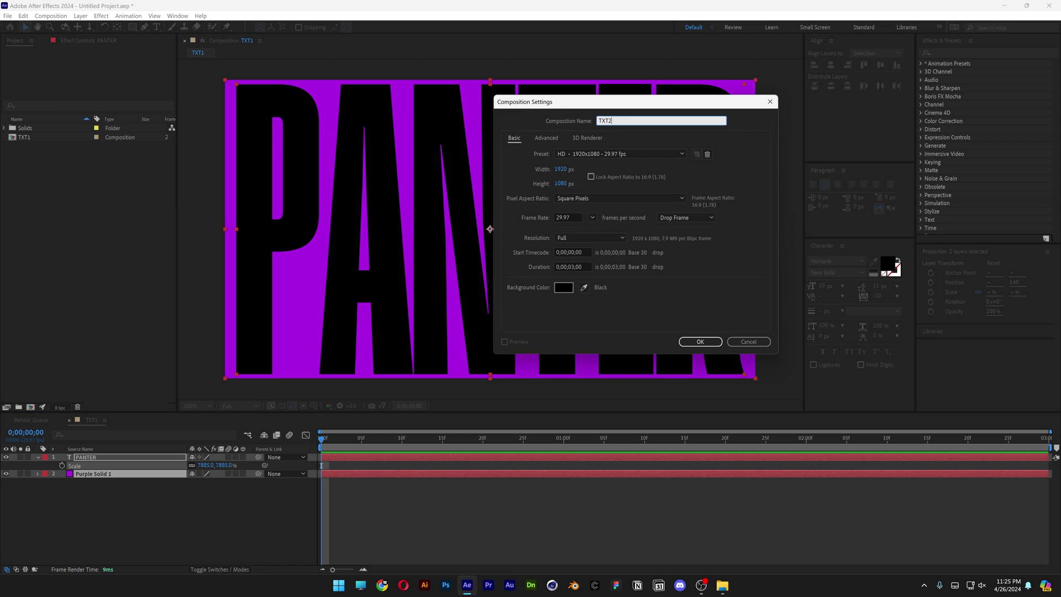
pyautogui.click(700, 342)
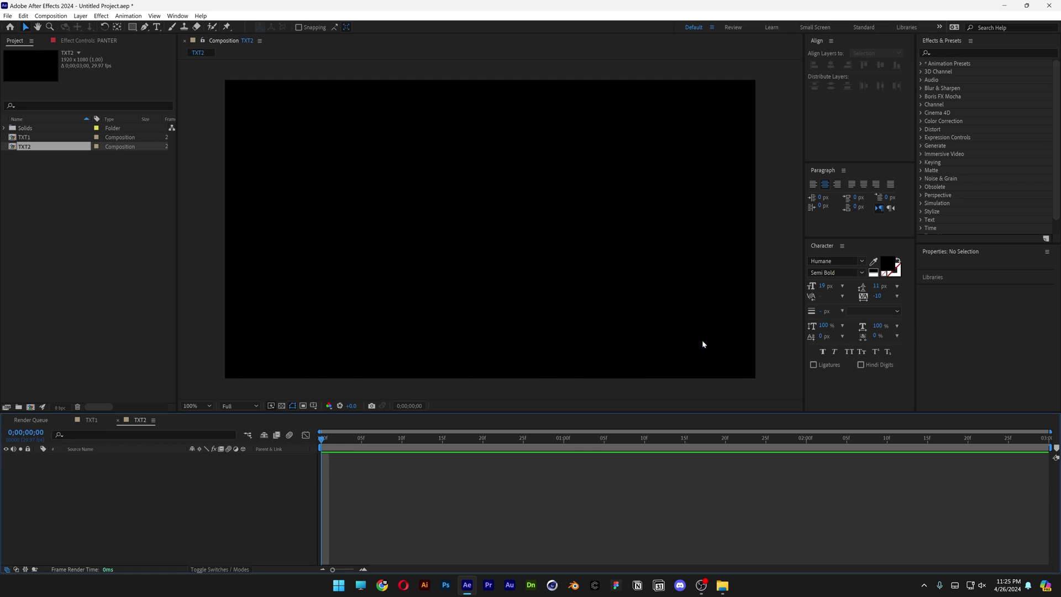
pyautogui.click(119, 501)
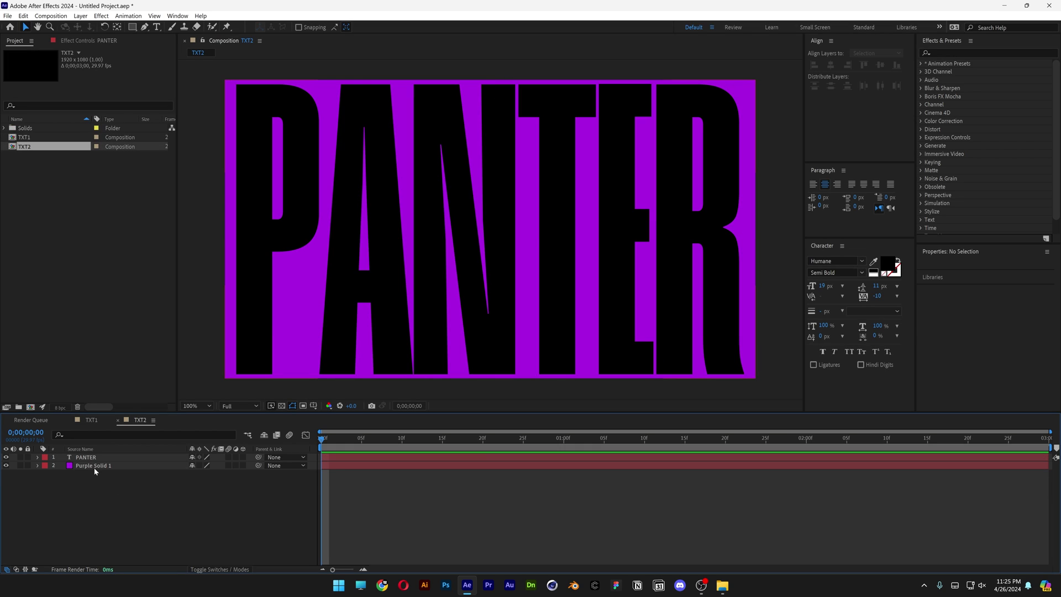
pyautogui.click(97, 466)
# - Change Purple Solid 1's colour to lime green 9DE218 in Solid Settings
pyautogui.click(80, 16)
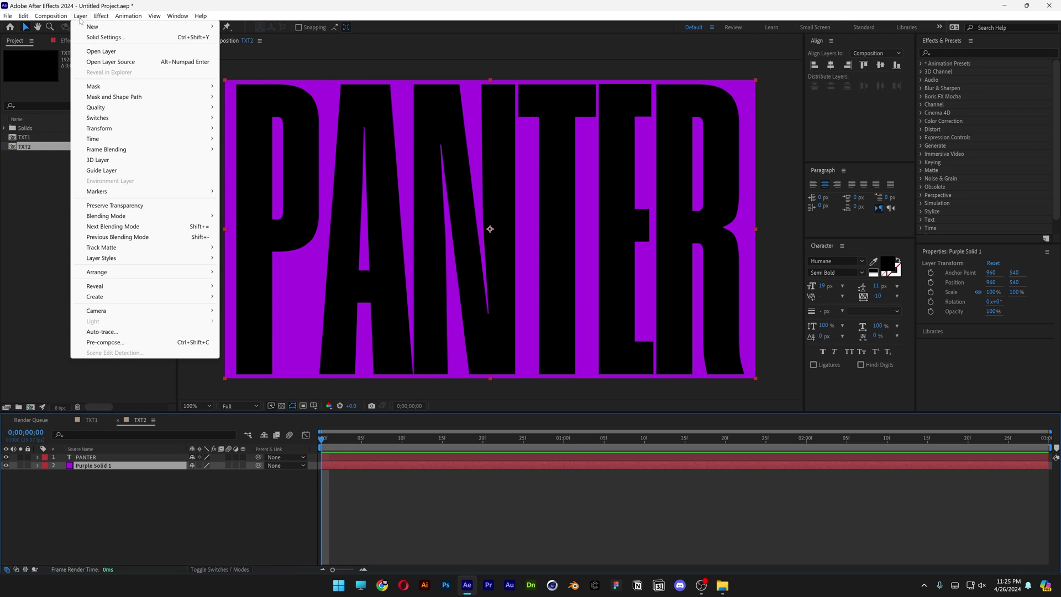
pyautogui.click(99, 35)
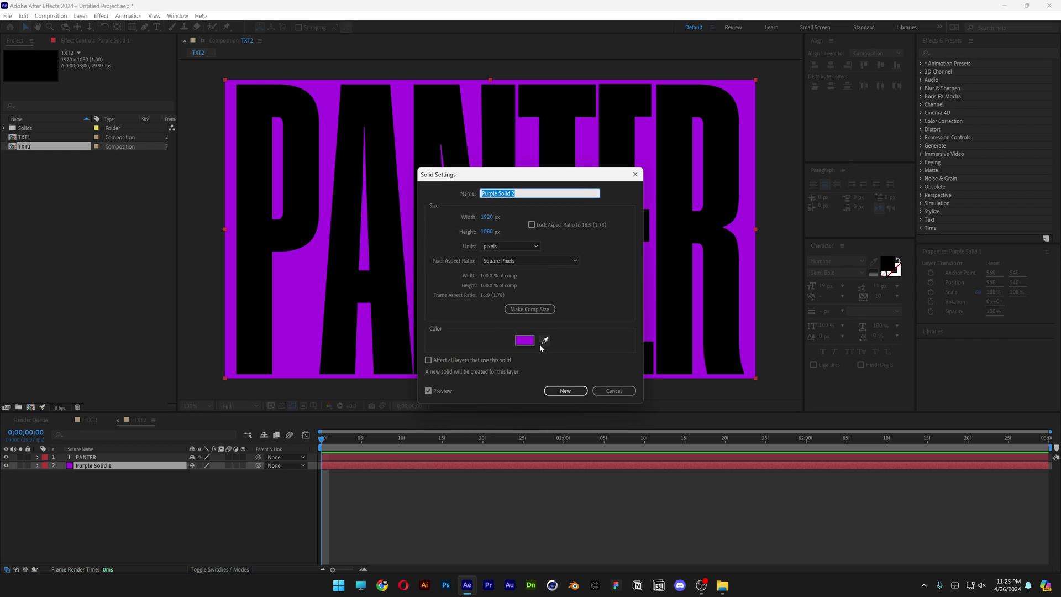
pyautogui.click(525, 340)
pyautogui.moveTo(903, 464); pyautogui.dragTo(906, 471)
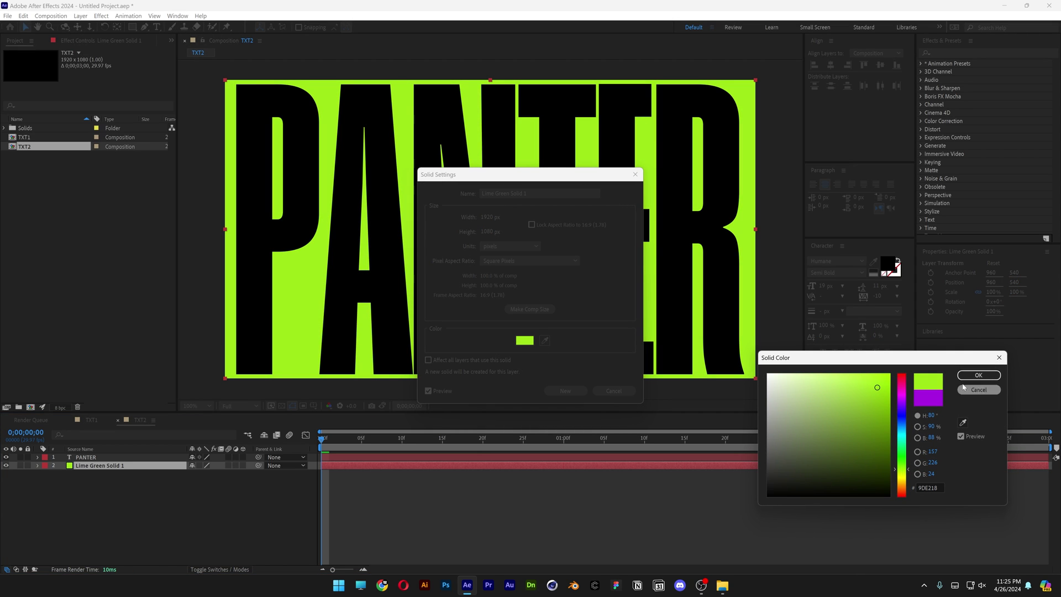
pyautogui.click(978, 375)
pyautogui.click(584, 391)
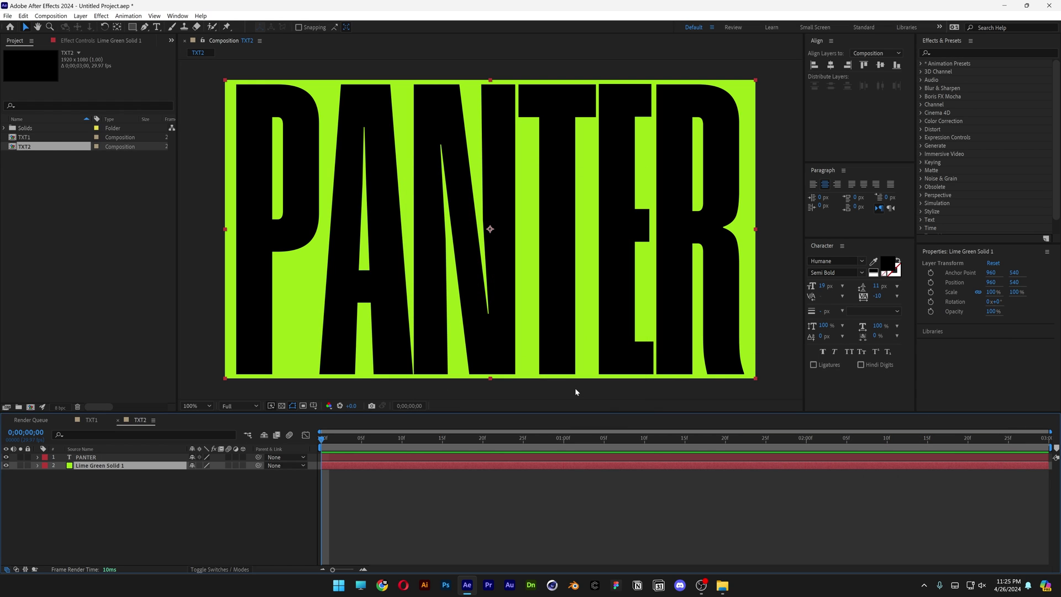
# - Create a composition named Final Comp with height 1080+1080 = 2160 px
pyautogui.rightClick(96, 210)
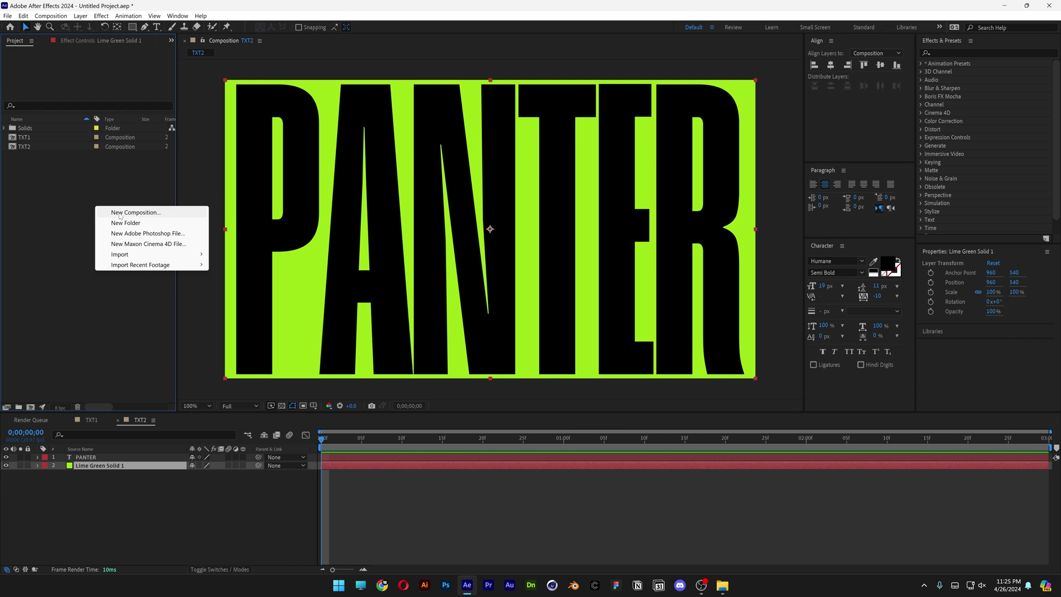
pyautogui.click(118, 215)
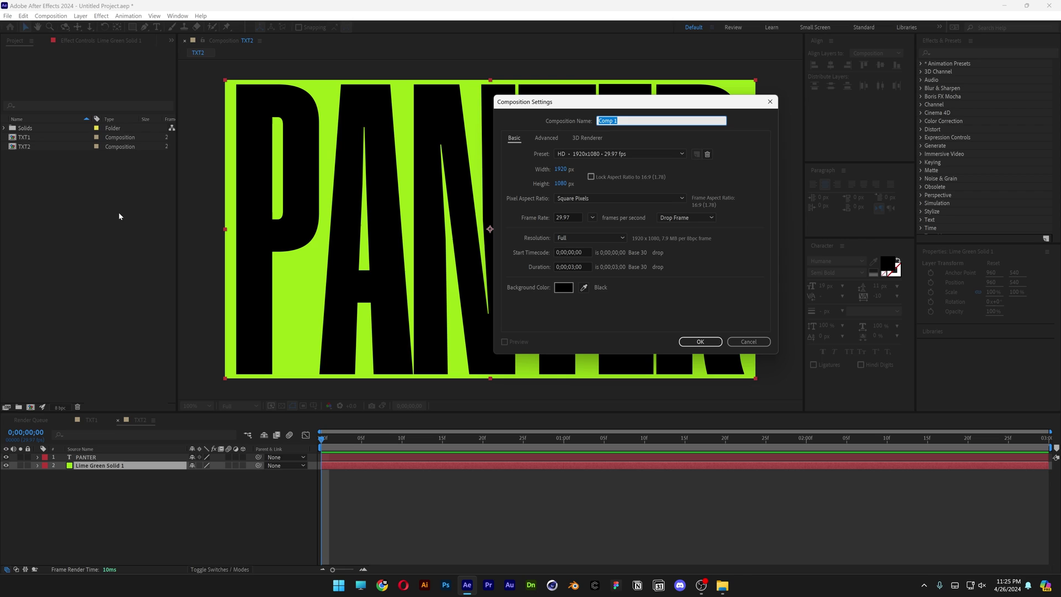
pyautogui.click(567, 183)
pyautogui.click(574, 184)
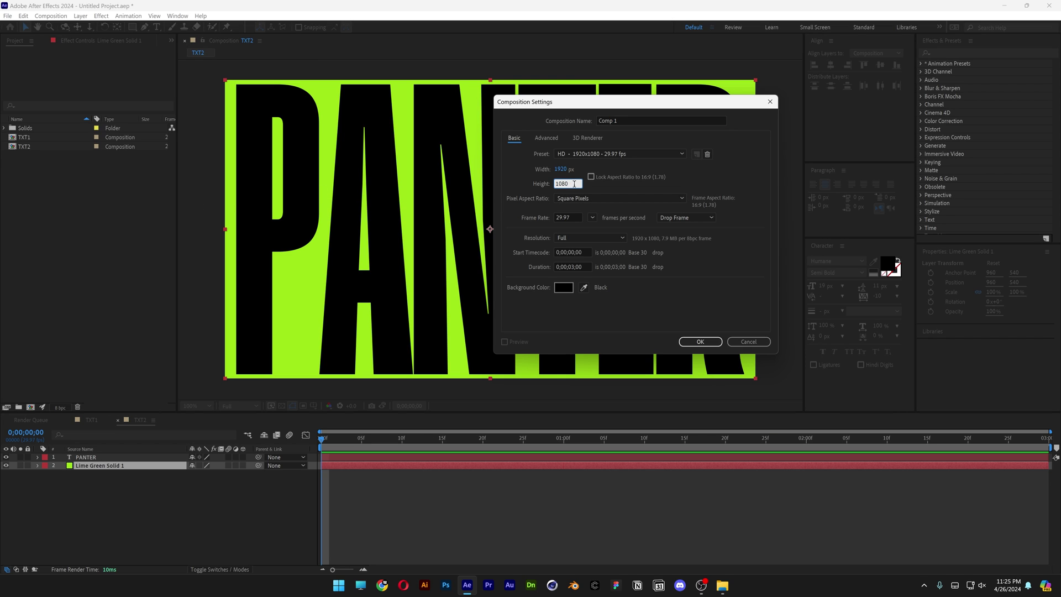
pyautogui.write('+1080')
pyautogui.press('Return')
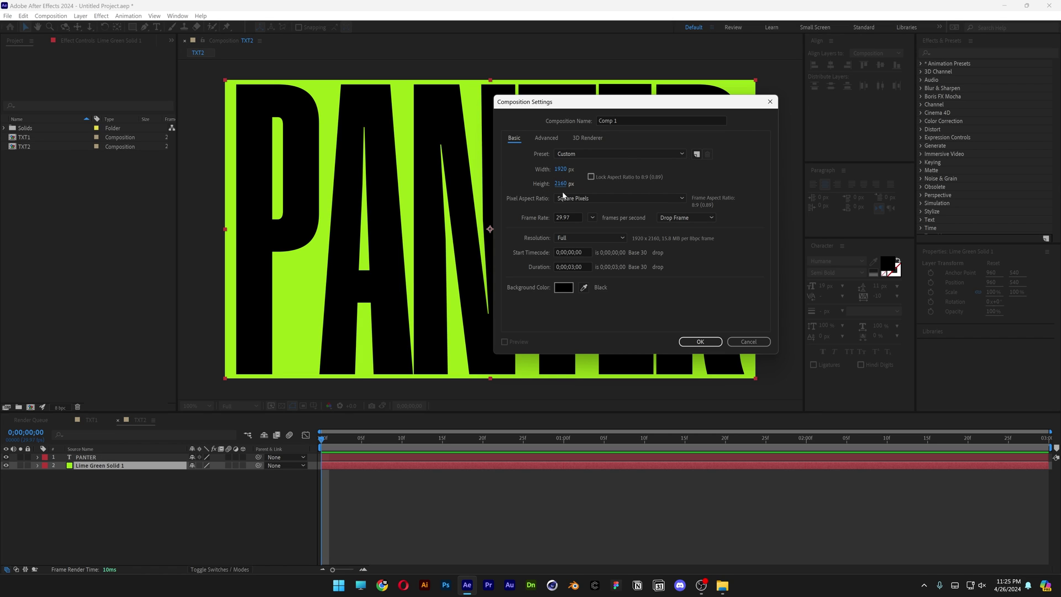
pyautogui.click(627, 120)
pyautogui.write('Final Co')
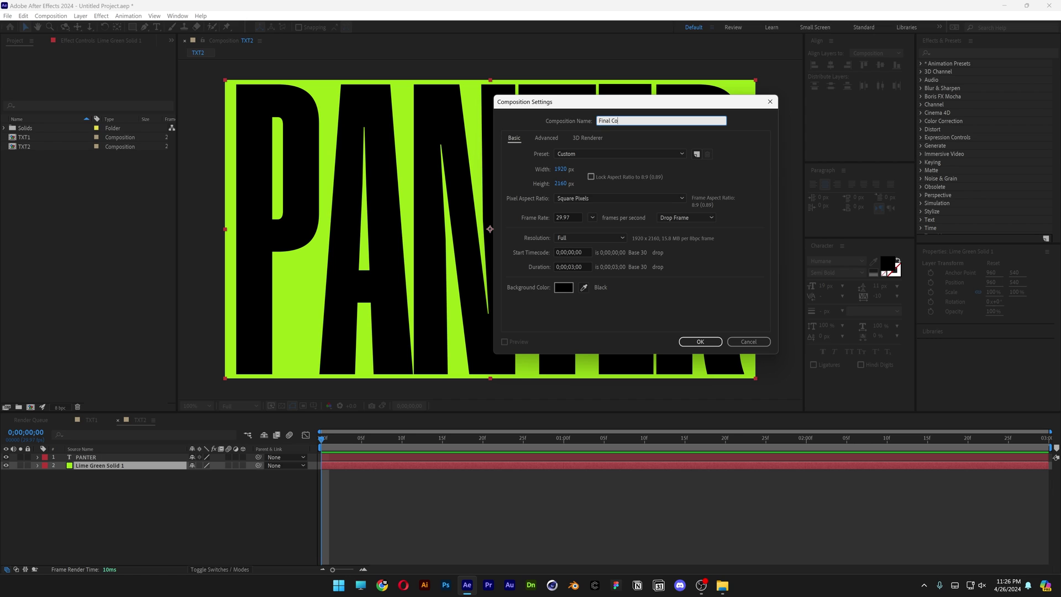
pyautogui.write('mp')
pyautogui.click(700, 342)
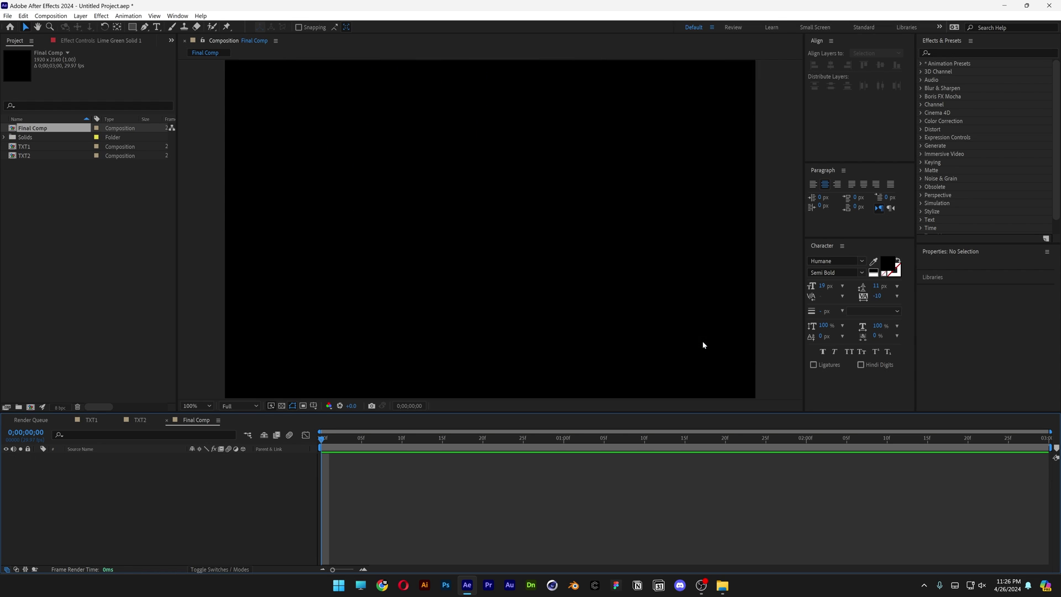
# - Add TXT1 and TXT2 to Final Comp, aligning TXT1 to the bottom and TXT2 to the top
pyautogui.moveTo(65, 192); pyautogui.dragTo(181, 489)
pyautogui.click(181, 490)
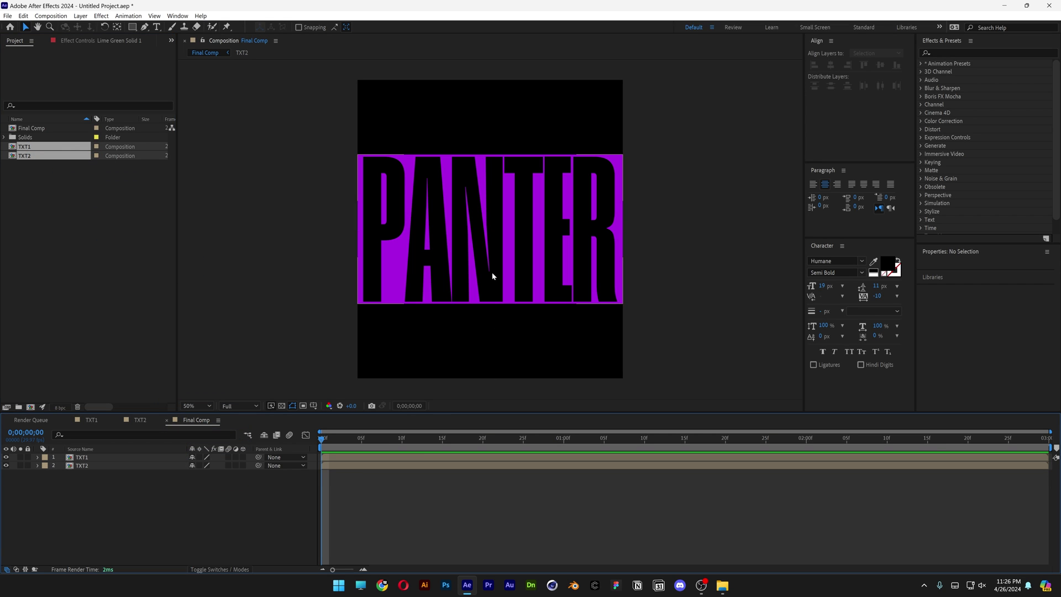
pyautogui.click(495, 194)
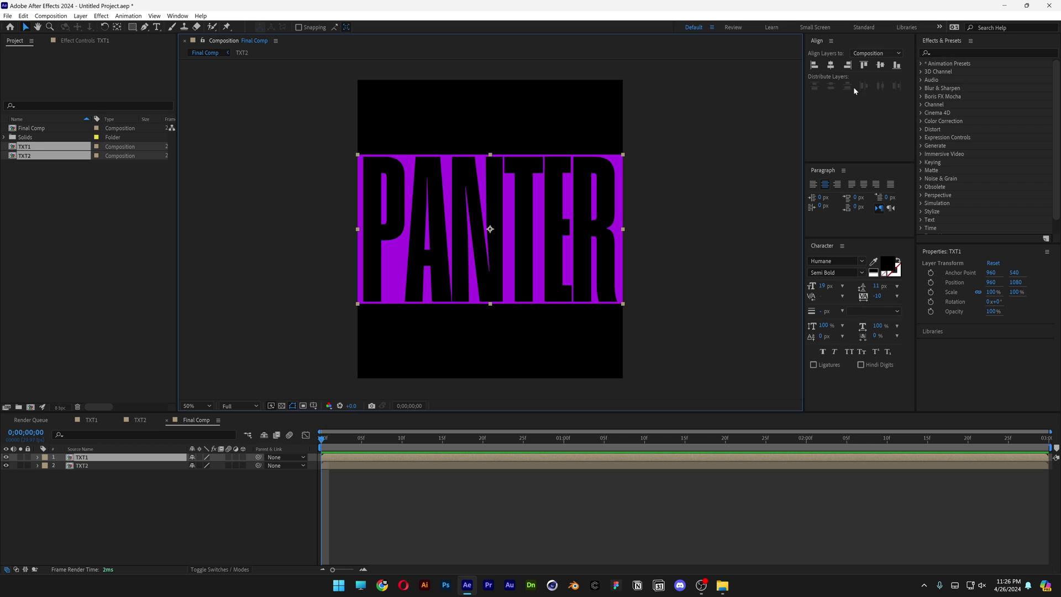
pyautogui.click(897, 66)
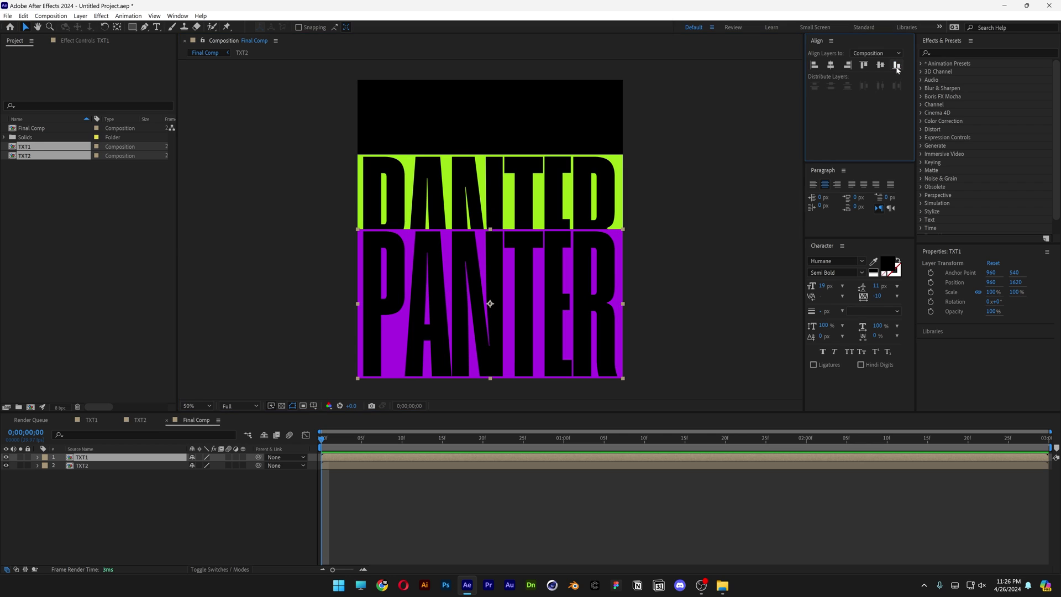
pyautogui.click(520, 187)
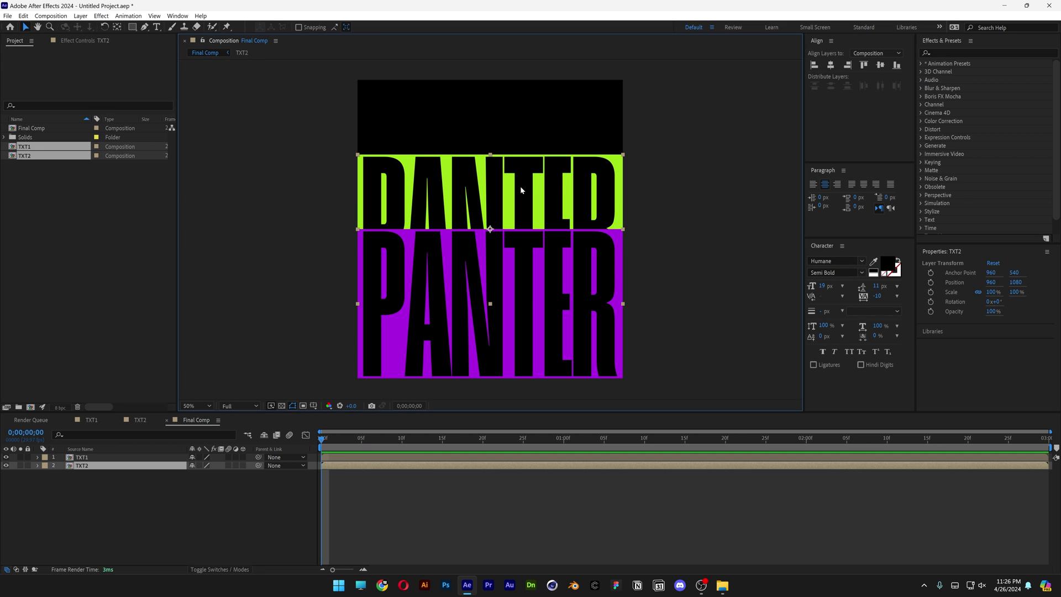
pyautogui.click(864, 68)
pyautogui.click(681, 202)
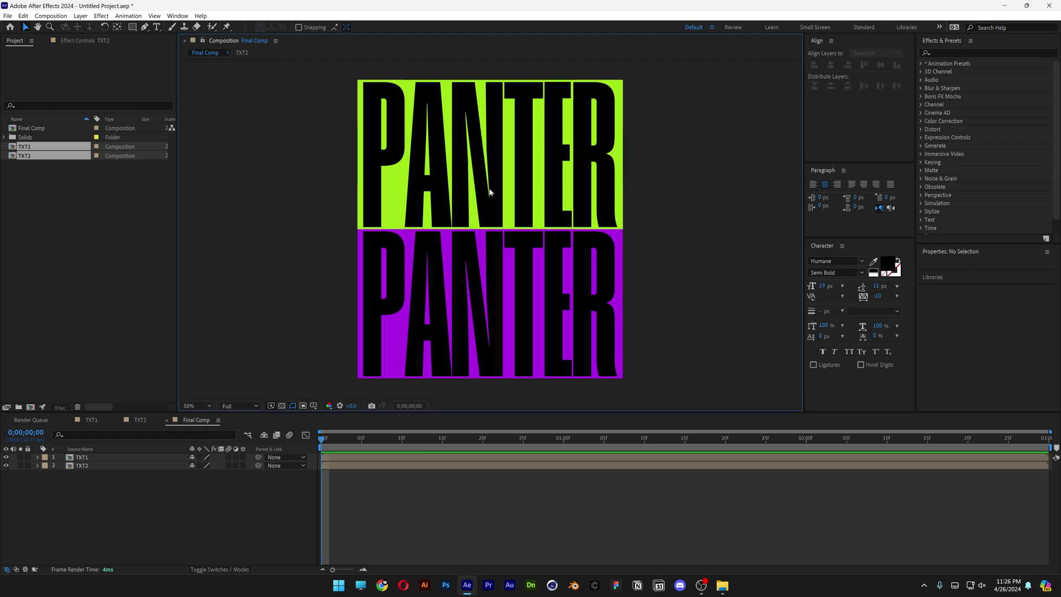
# - Copy the PANTER text layer from TXT2 into Final Comp and centre it vertically
pyautogui.click(140, 420)
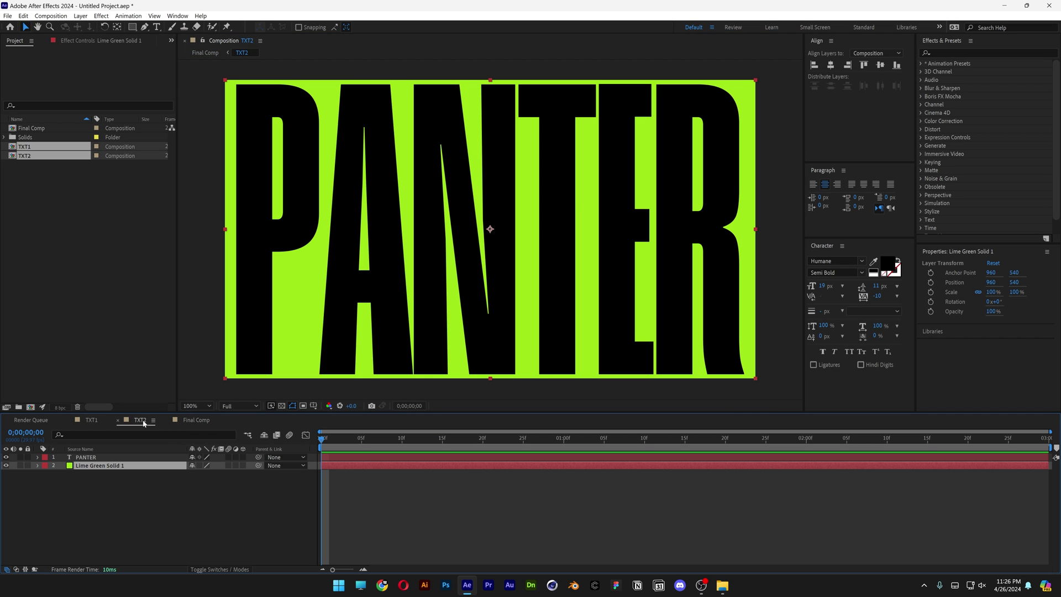
pyautogui.click(104, 459)
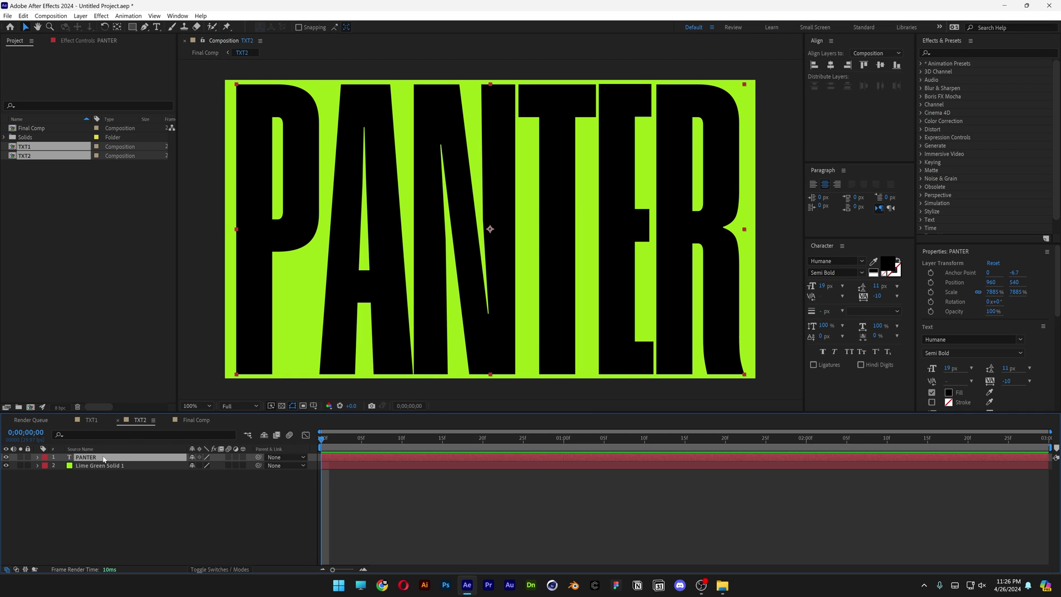
pyautogui.click(197, 421)
pyautogui.hotkey('ctrl', 'v')
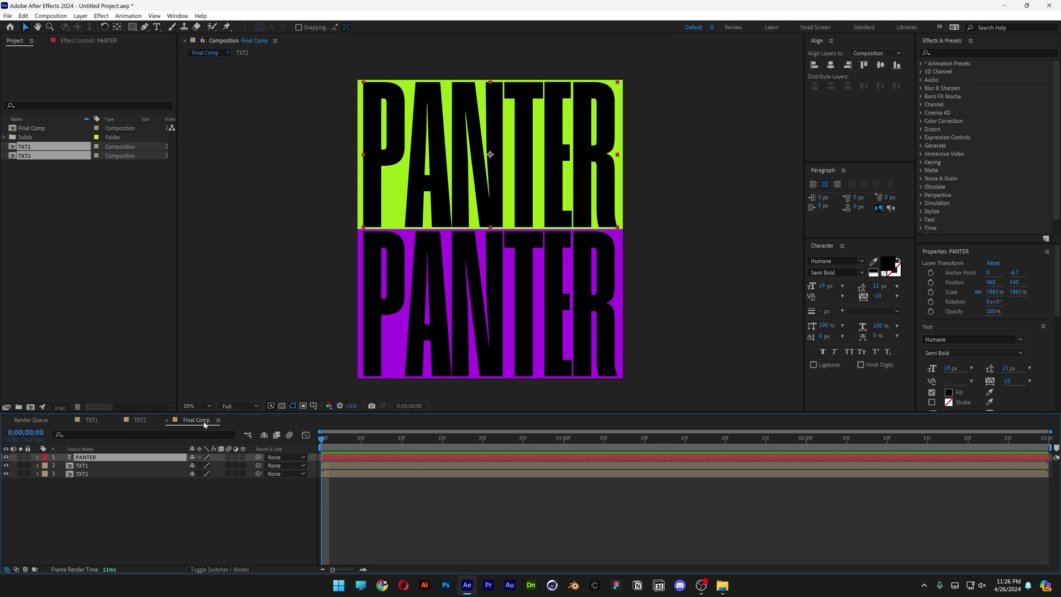
pyautogui.click(556, 226)
pyautogui.moveTo(555, 226); pyautogui.dragTo(483, 229)
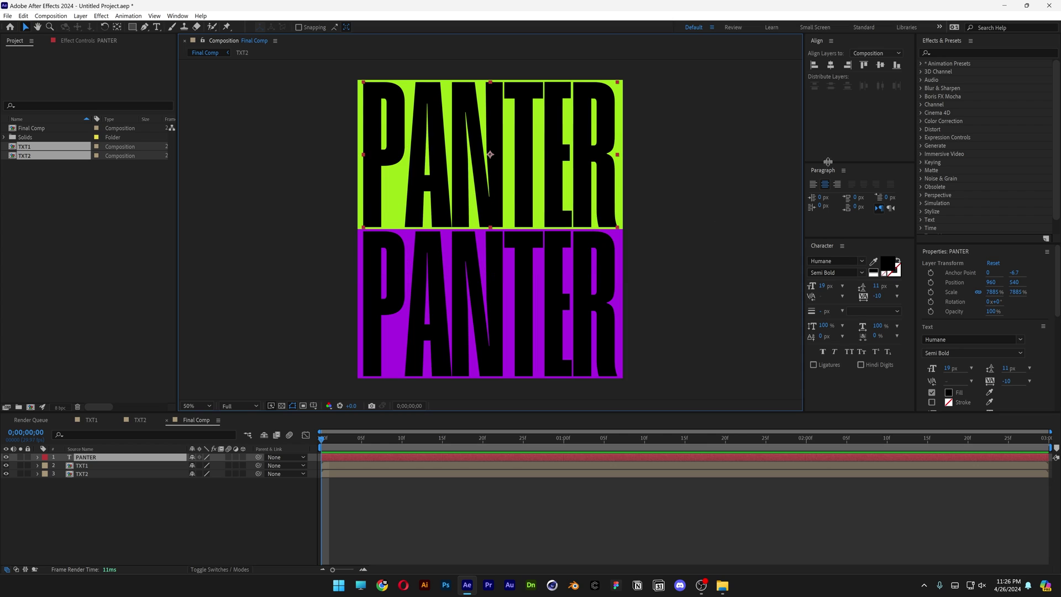
pyautogui.click(880, 65)
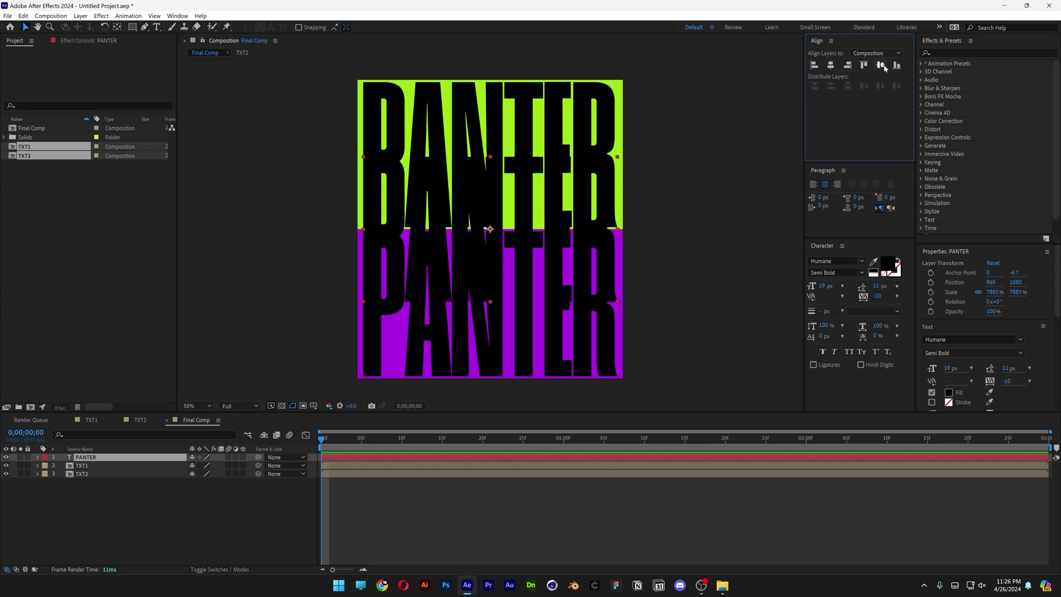
# - Colour the pasted PANTER orange FA5710 and place it beneath TXT1 and TXT2
pyautogui.click(888, 263)
pyautogui.moveTo(902, 466); pyautogui.dragTo(902, 491)
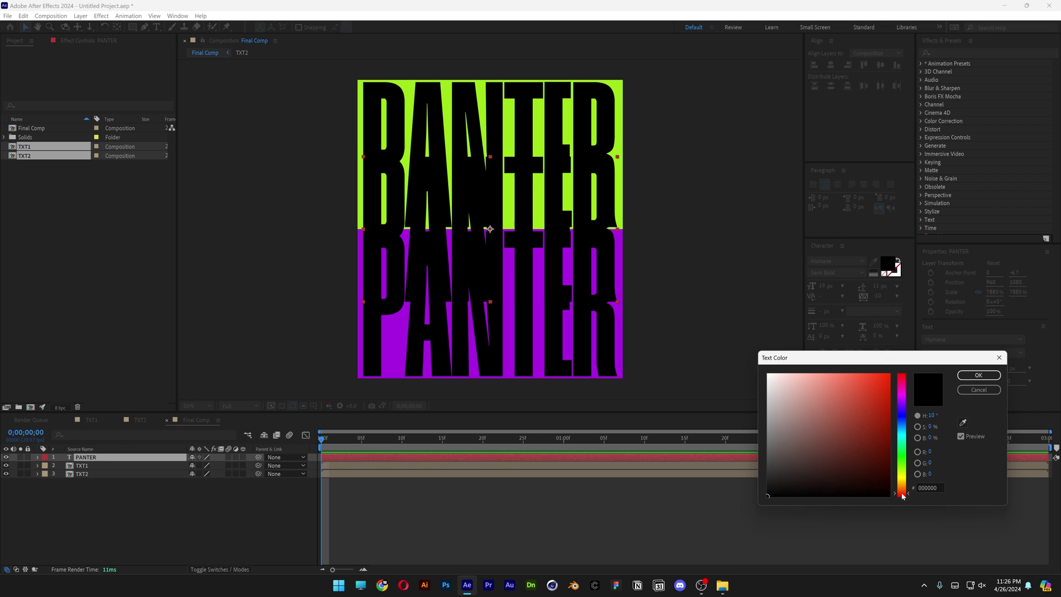
pyautogui.click(883, 376)
pyautogui.click(977, 376)
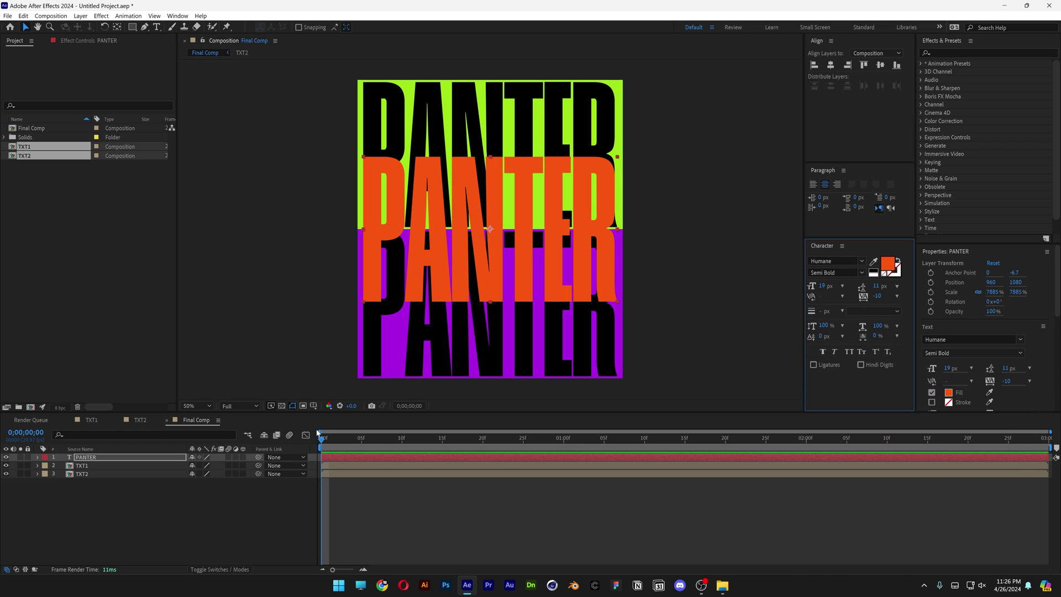
pyautogui.moveTo(71, 457); pyautogui.dragTo(95, 485)
pyautogui.click(115, 456)
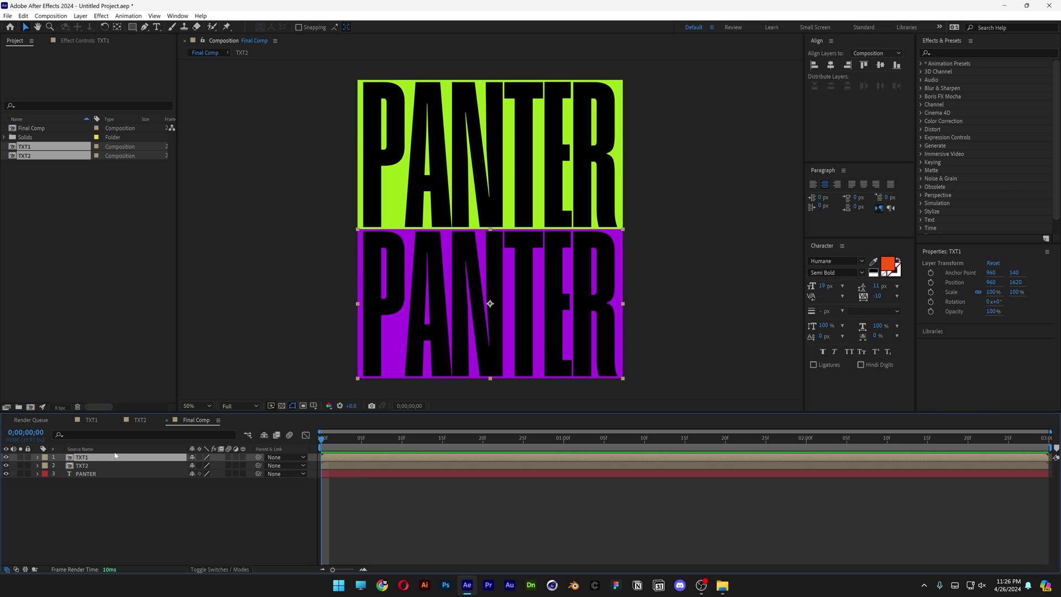
# - Apply the Mesh Warp effect to both the green TXT2 and purple TXT1 halves
pyautogui.click(956, 53)
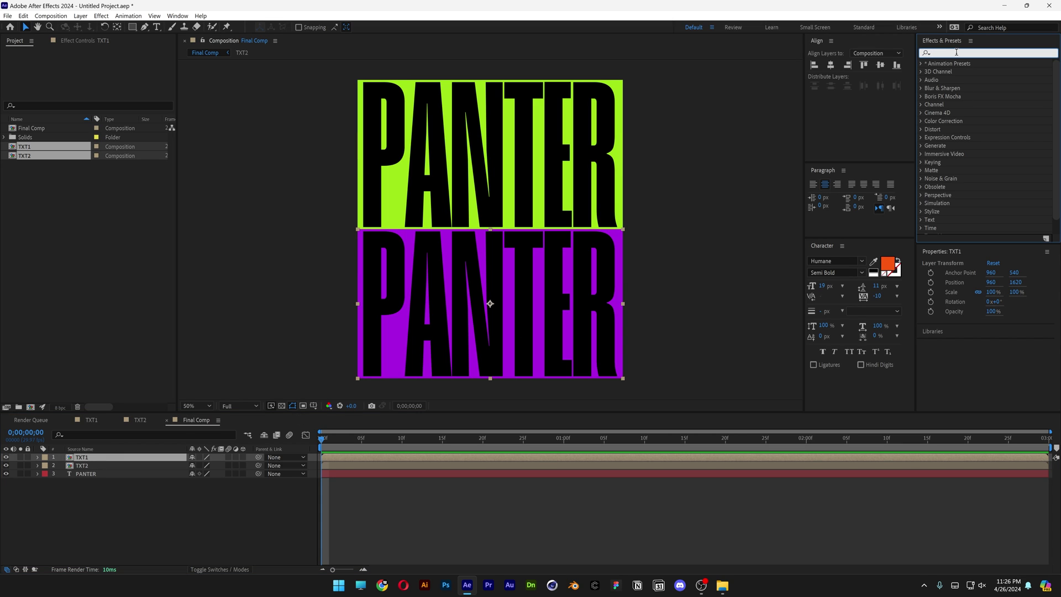
pyautogui.write('mesh')
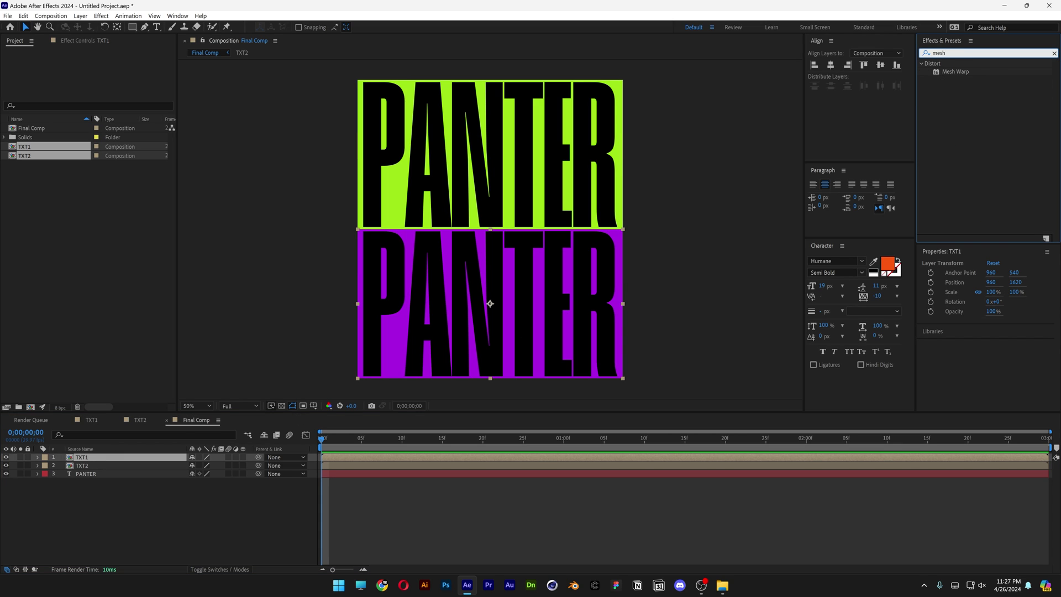
pyautogui.moveTo(955, 72); pyautogui.dragTo(513, 118)
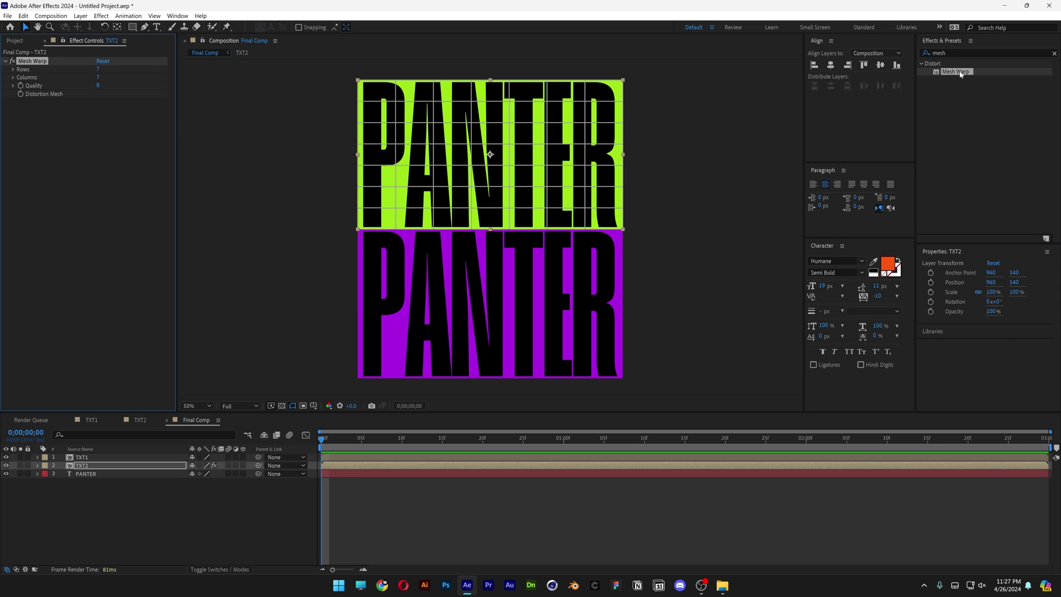
pyautogui.moveTo(961, 73); pyautogui.dragTo(550, 308)
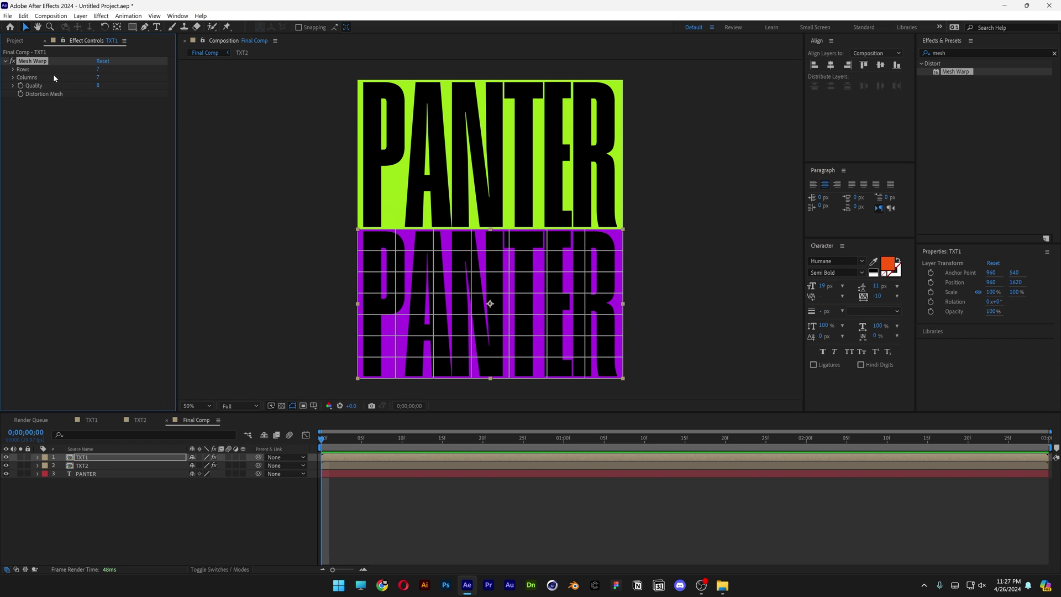
# - Set TXT1's Mesh Warp to 1 row and 2 columns
pyautogui.click(99, 69)
pyautogui.press('Tab')
pyautogui.write('2')
pyautogui.press('Return')
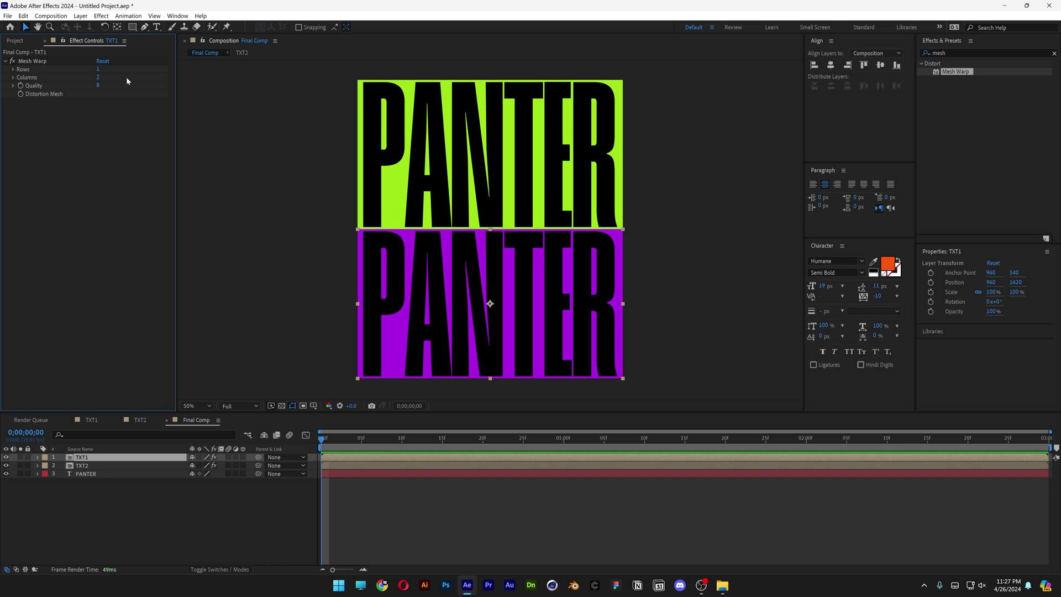
# - At frame 10, pull the purple TXT1 half's top mesh edge downward
pyautogui.click(31, 62)
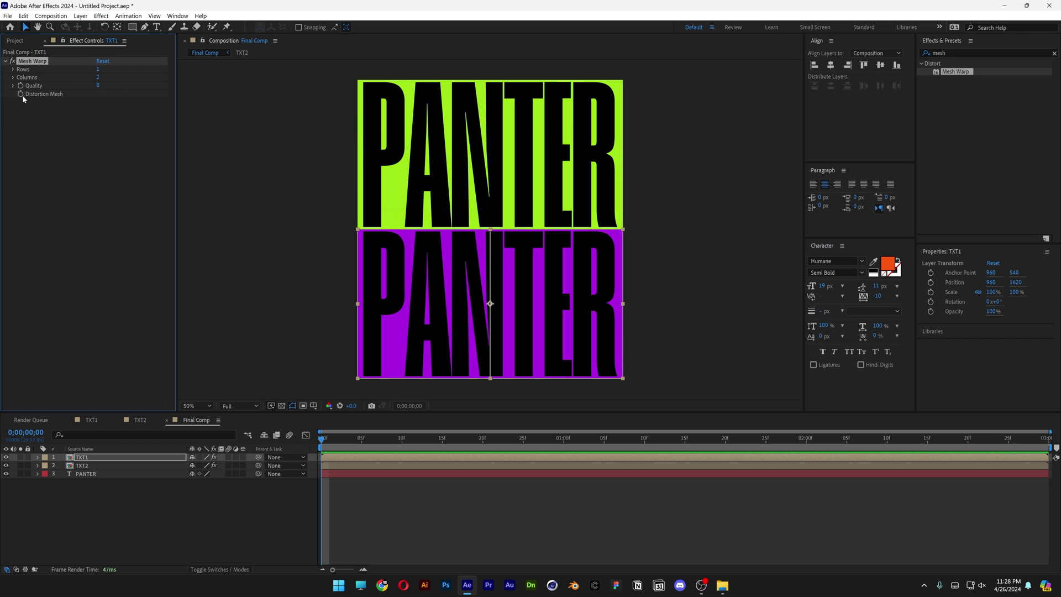
pyautogui.click(402, 444)
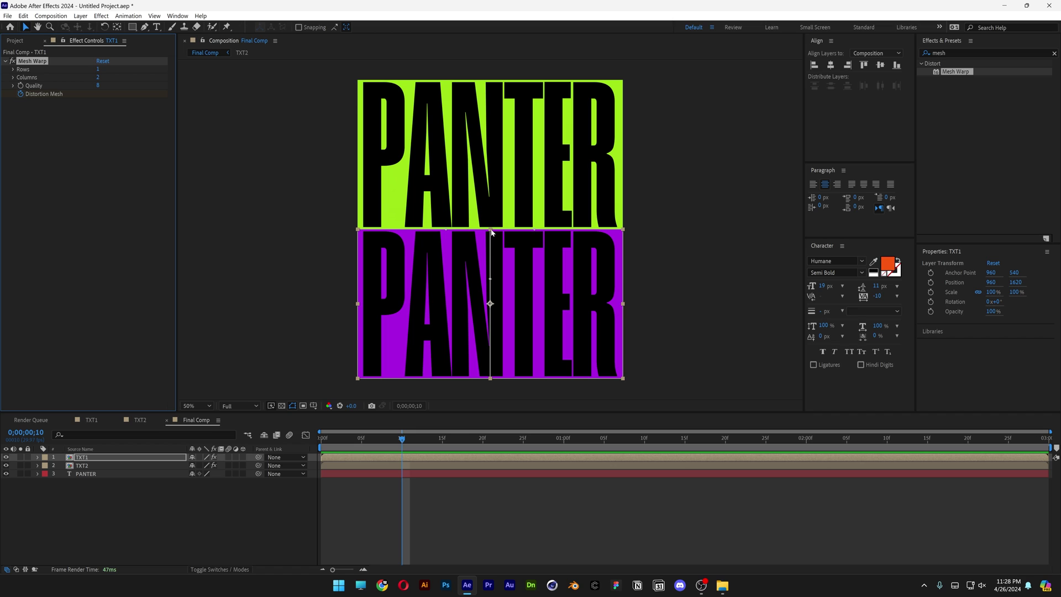
pyautogui.moveTo(490, 231); pyautogui.dragTo(491, 303)
# - Give TXT2's mesh 1 row, keyframe its Distortion Mesh at 0, and bulge its bottom edge up at frame 10
pyautogui.click(506, 161)
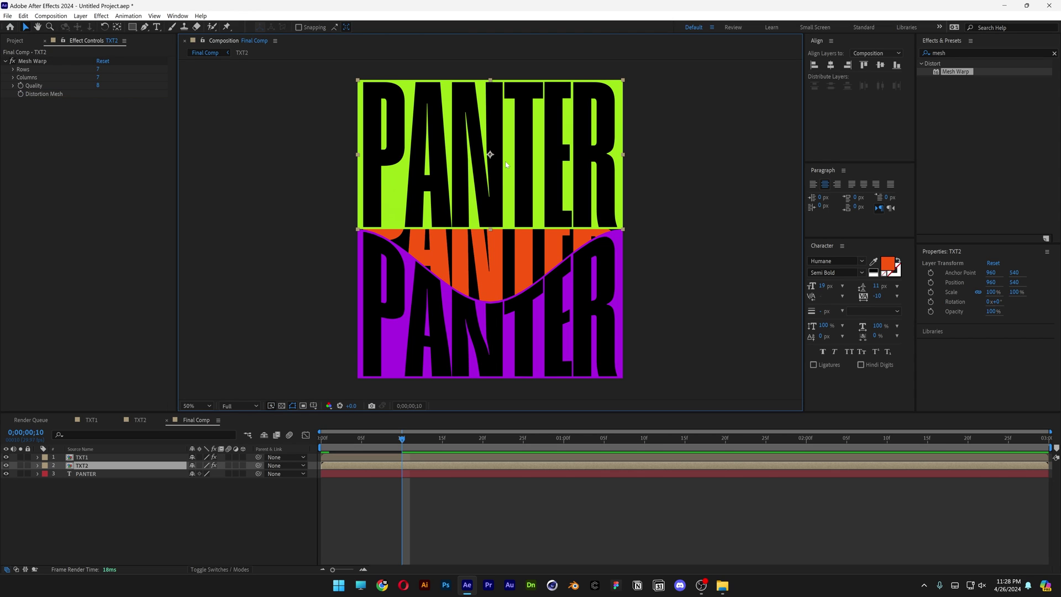
pyautogui.click(99, 70)
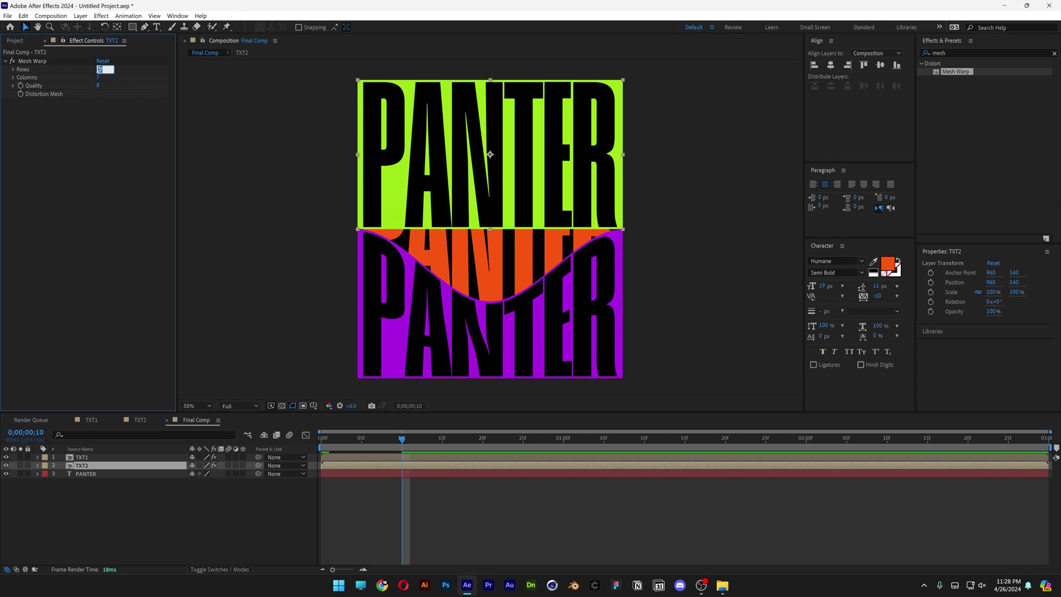
pyautogui.press('Return')
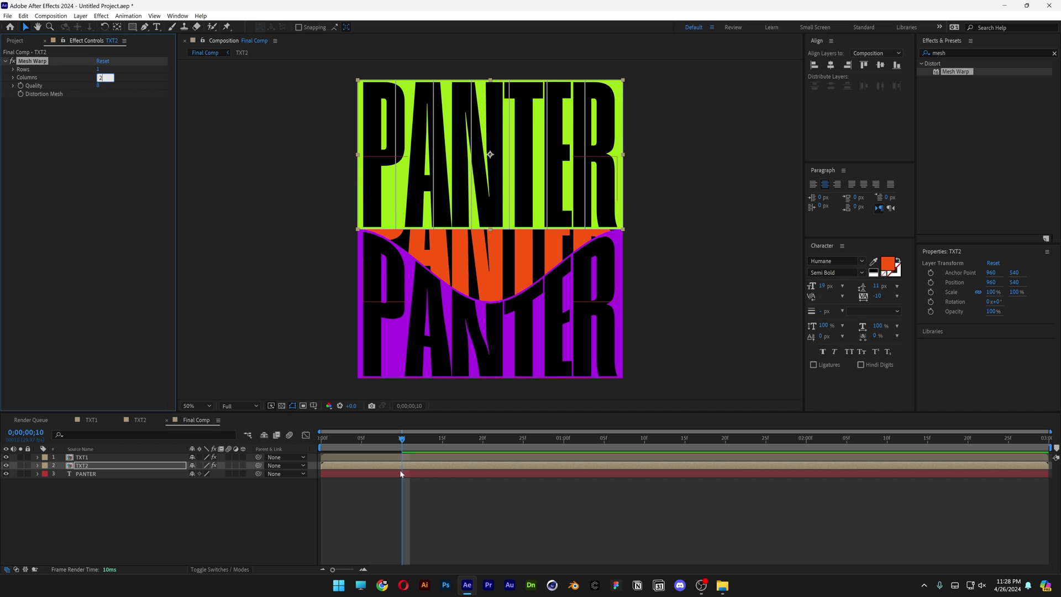
pyautogui.moveTo(402, 439); pyautogui.dragTo(314, 438)
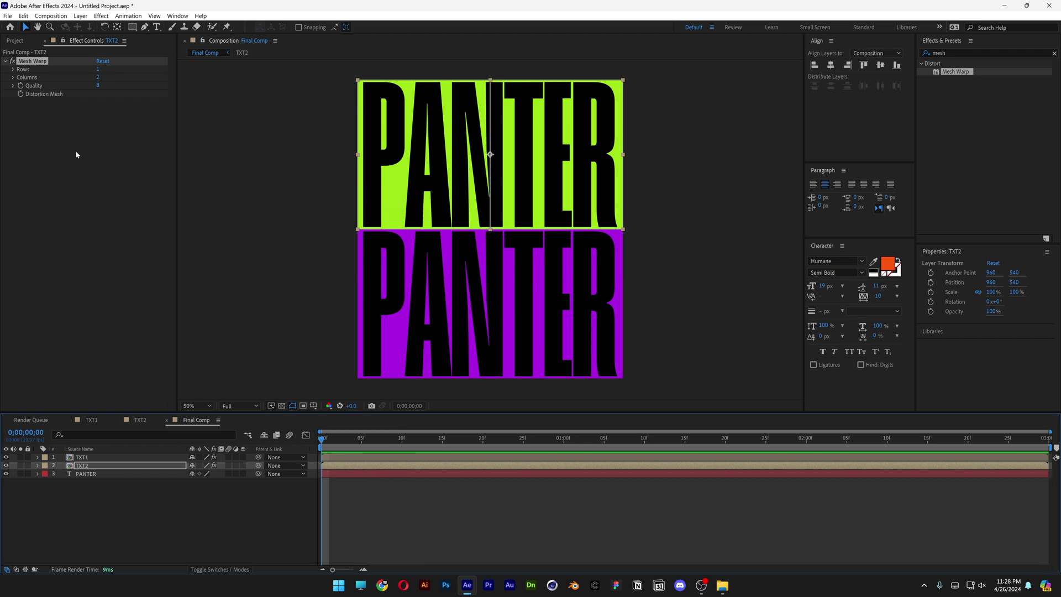
pyautogui.click(21, 95)
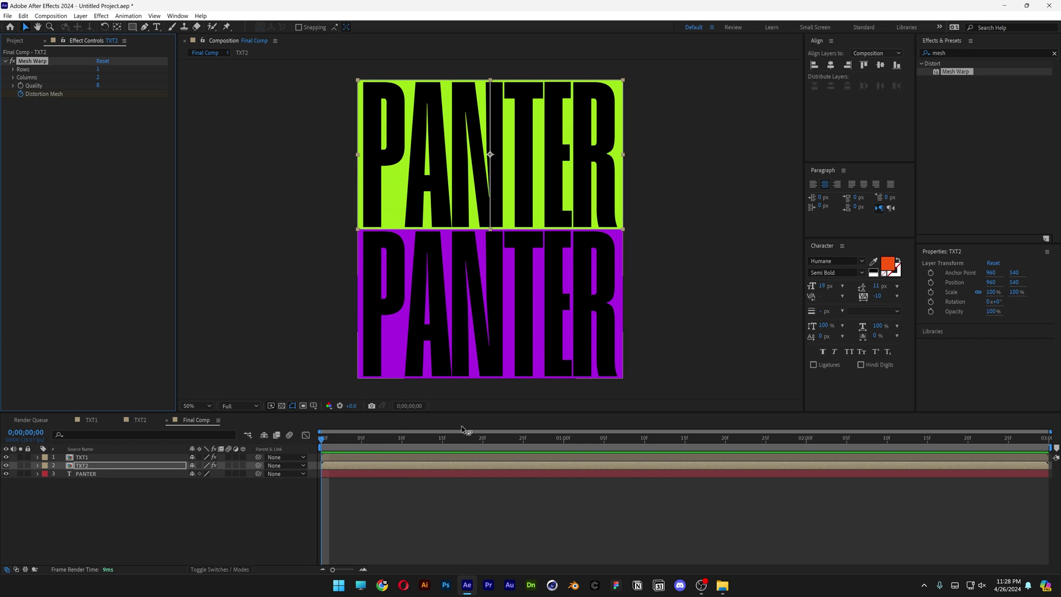
pyautogui.click(403, 440)
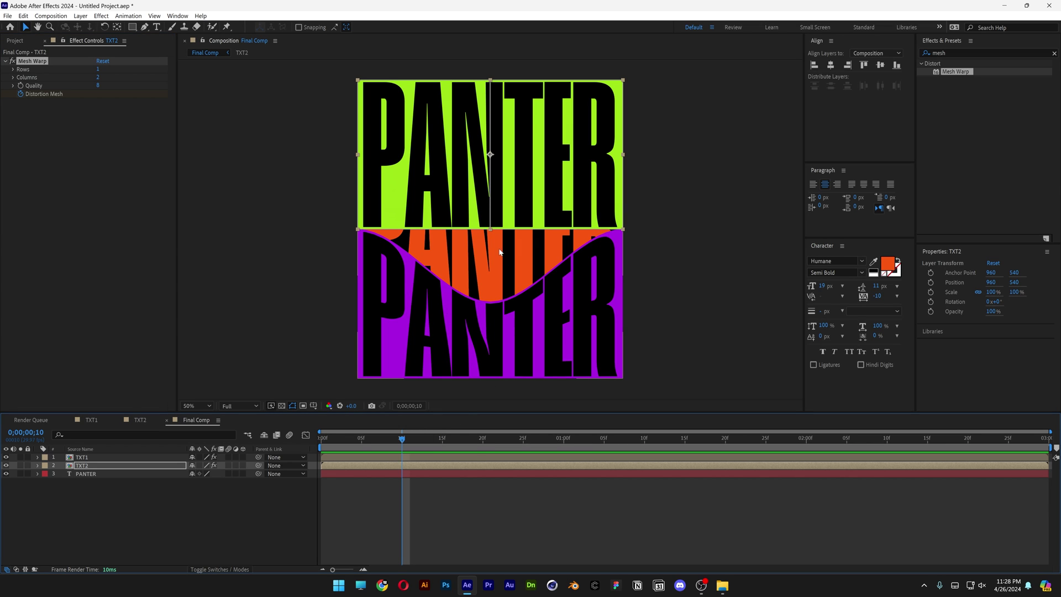
pyautogui.moveTo(491, 230); pyautogui.dragTo(490, 153)
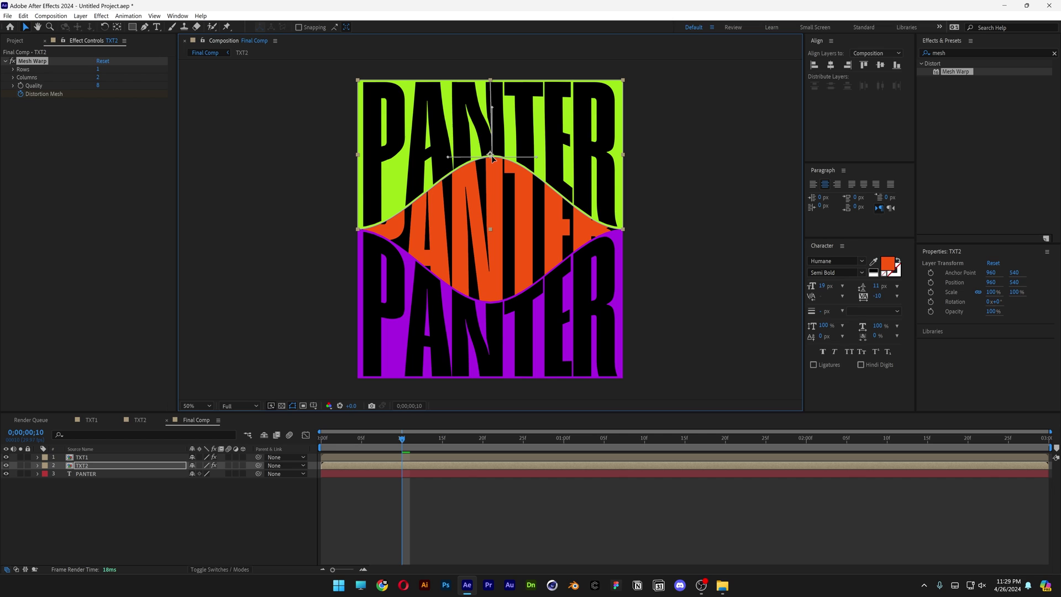
# - Preview the warp animation and select all three layers
pyautogui.click(385, 440)
pyautogui.press('space')
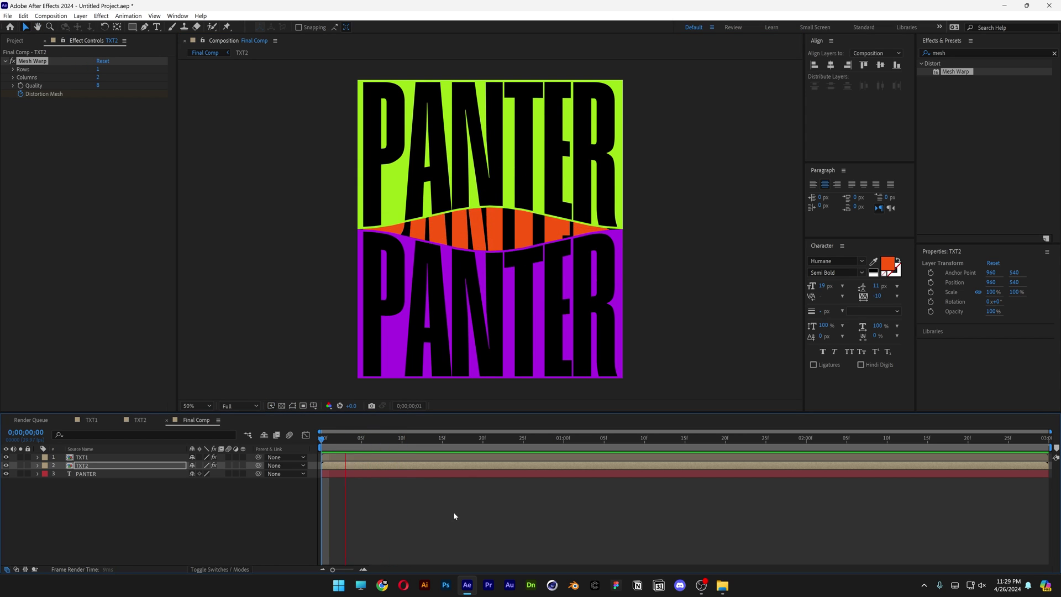
pyautogui.moveTo(205, 512); pyautogui.dragTo(42, 389)
# - Easy-ease the four Distortion Mesh keyframes and move the open-warp keys out to 1:00
pyautogui.press('u')
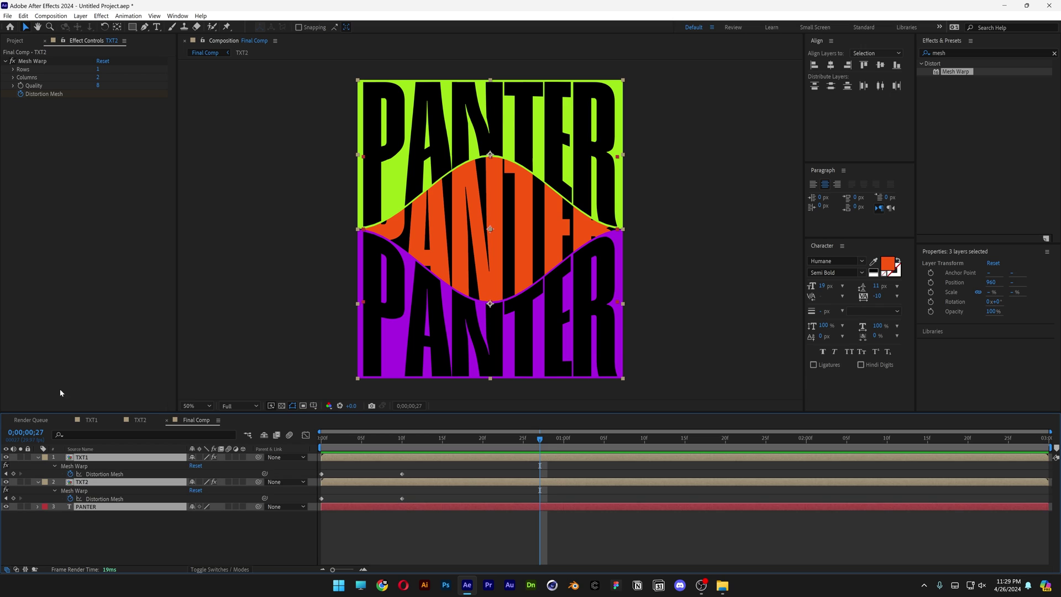
pyautogui.moveTo(509, 542); pyautogui.dragTo(276, 454)
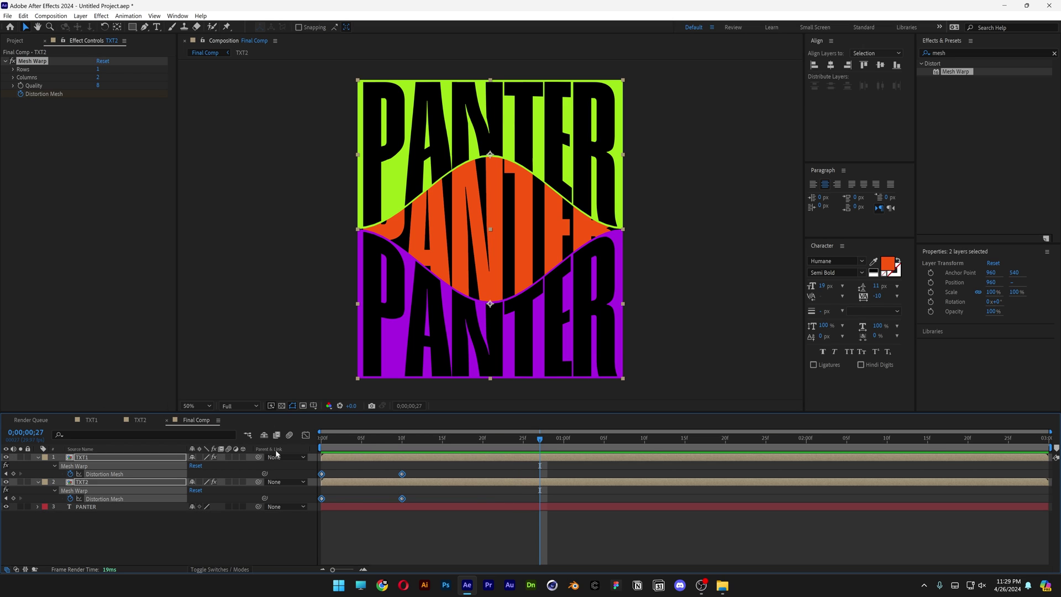
pyautogui.press('F9')
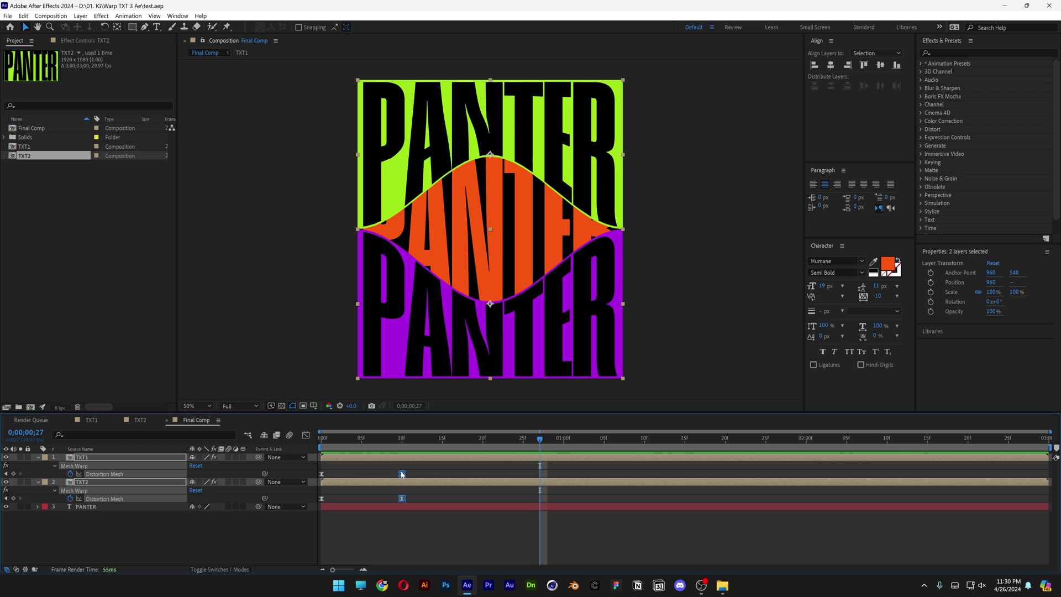
pyautogui.moveTo(402, 474); pyautogui.dragTo(565, 475)
# - Hold both the purple and green halves open by pasting open-warp keyframes at 1:13
pyautogui.press('pagedown')
pyautogui.press('pagedown')
pyautogui.press('pagedown')
pyautogui.press('pagedown')
pyautogui.press('pagedown')
pyautogui.press('pagedown')
pyautogui.press('pagedown')
pyautogui.press('pagedown')
pyautogui.press('pagedown')
pyautogui.press('pagedown')
pyautogui.press('pagedown')
pyautogui.press('pagedown')
pyautogui.press('pagedown')
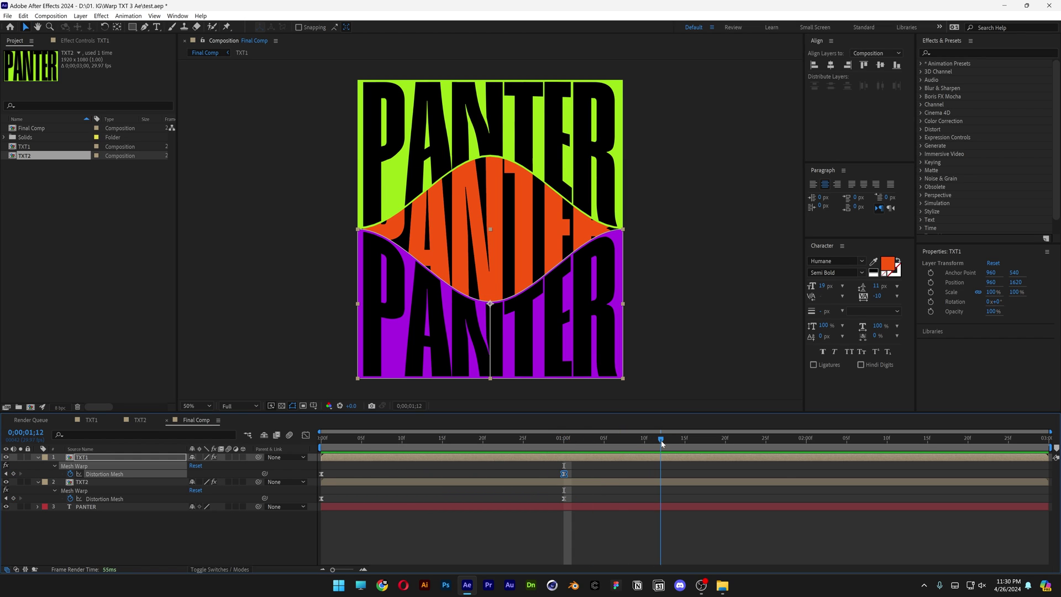
pyautogui.hotkey('ctrl', 'v')
pyautogui.click(558, 499)
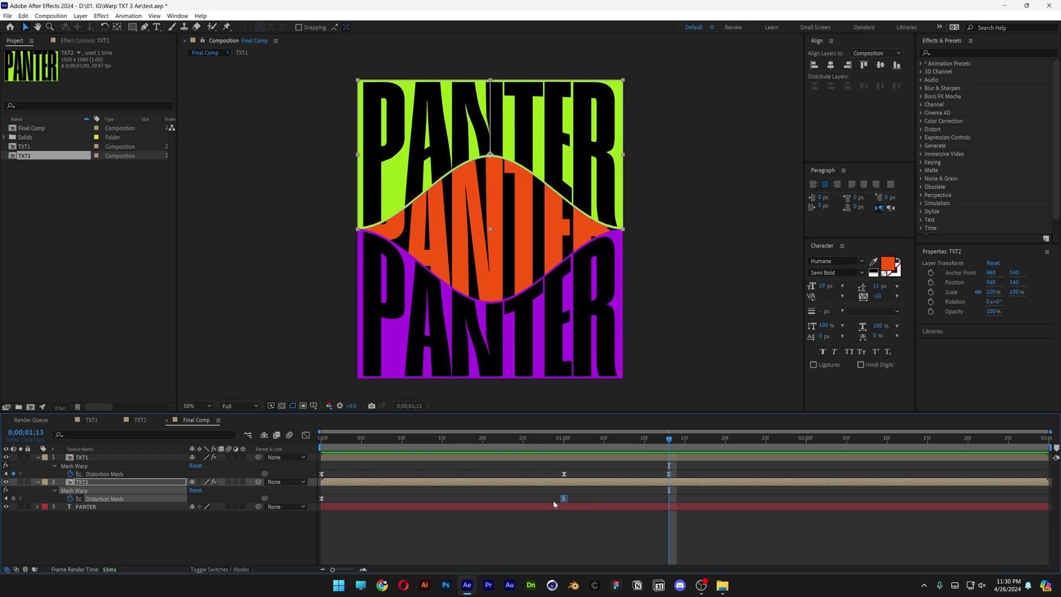
pyautogui.hotkey('ctrl', 'v')
# - Copy each half's starting flat mesh keyframe and paste it at 2:07 to close the warp
pyautogui.click(861, 437)
pyautogui.click(321, 473)
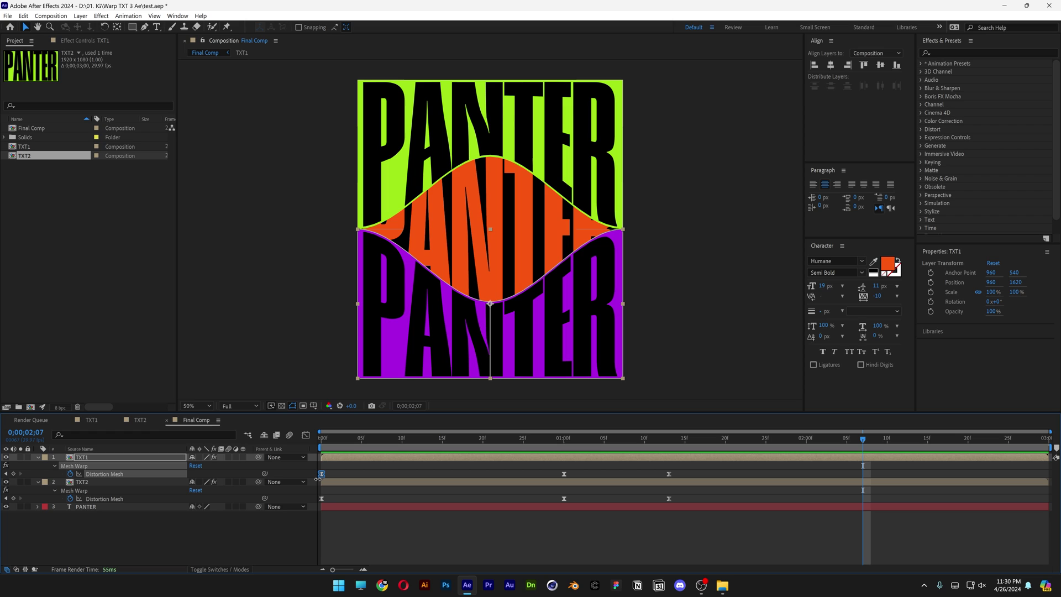
pyautogui.hotkey('ctrl', 'c')
pyautogui.hotkey('ctrl', 'v')
pyautogui.click(321, 498)
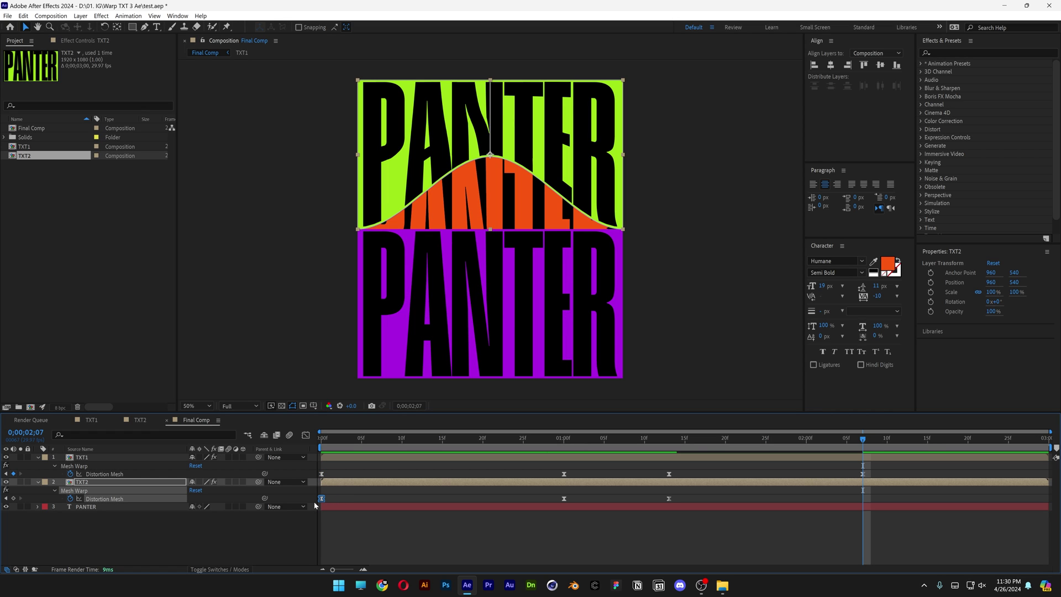
pyautogui.hotkey('ctrl', 'c')
pyautogui.hotkey('ctrl', 'v')
# - Shift the closing keyframes later to about 2:17 and select all six mesh keyframes
pyautogui.moveTo(741, 441); pyautogui.dragTo(326, 439)
pyautogui.click(888, 438)
pyautogui.moveTo(897, 472); pyautogui.dragTo(952, 474)
pyautogui.click(944, 438)
pyautogui.moveTo(1003, 466); pyautogui.dragTo(311, 504)
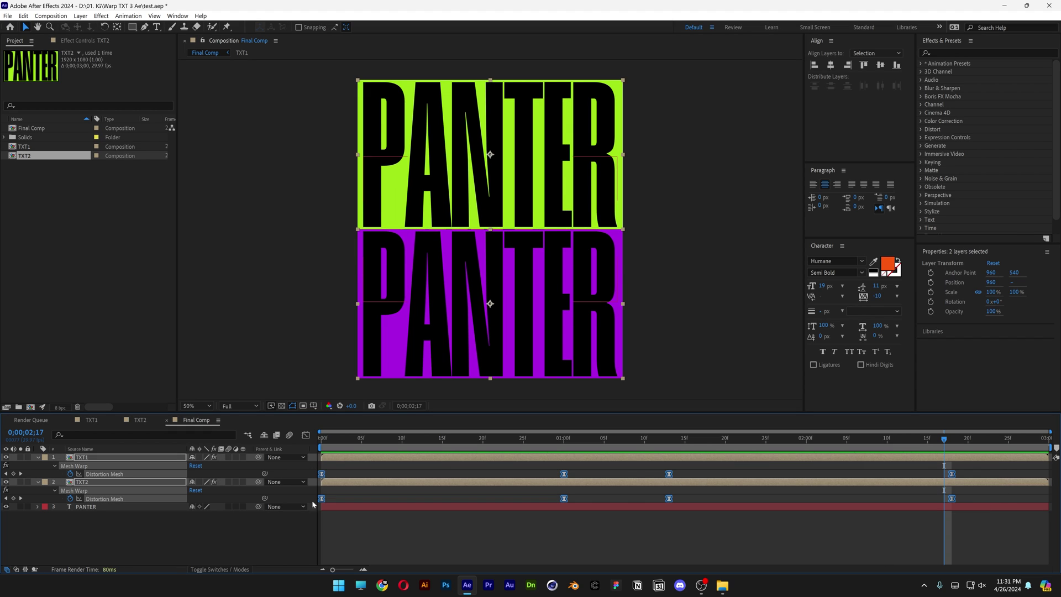
# - Raise all Distortion Mesh keyframes' easing influence to about 90% in the Graph Editor, then preview
pyautogui.click(306, 435)
pyautogui.moveTo(980, 541); pyautogui.dragTo(336, 527)
pyautogui.moveTo(294, 540); pyautogui.dragTo(319, 540)
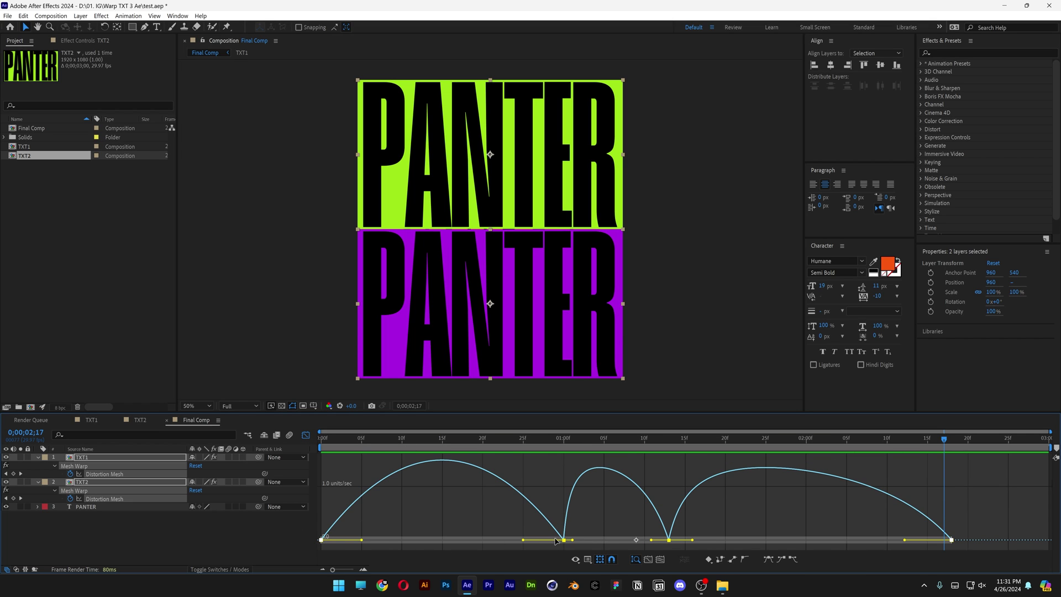
pyautogui.moveTo(524, 540); pyautogui.dragTo(442, 540)
pyautogui.click(305, 435)
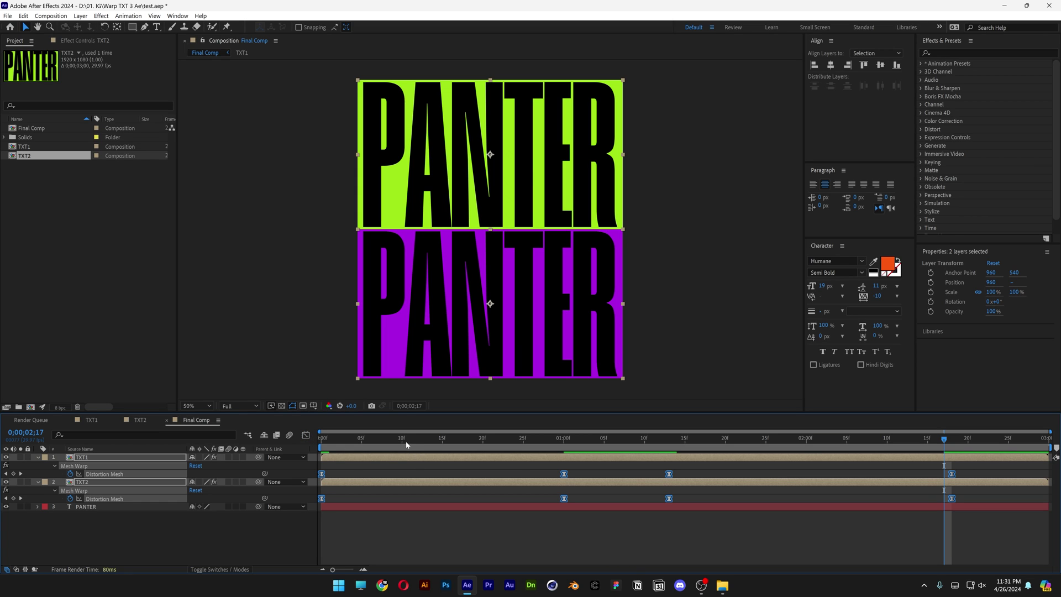
pyautogui.press('space')
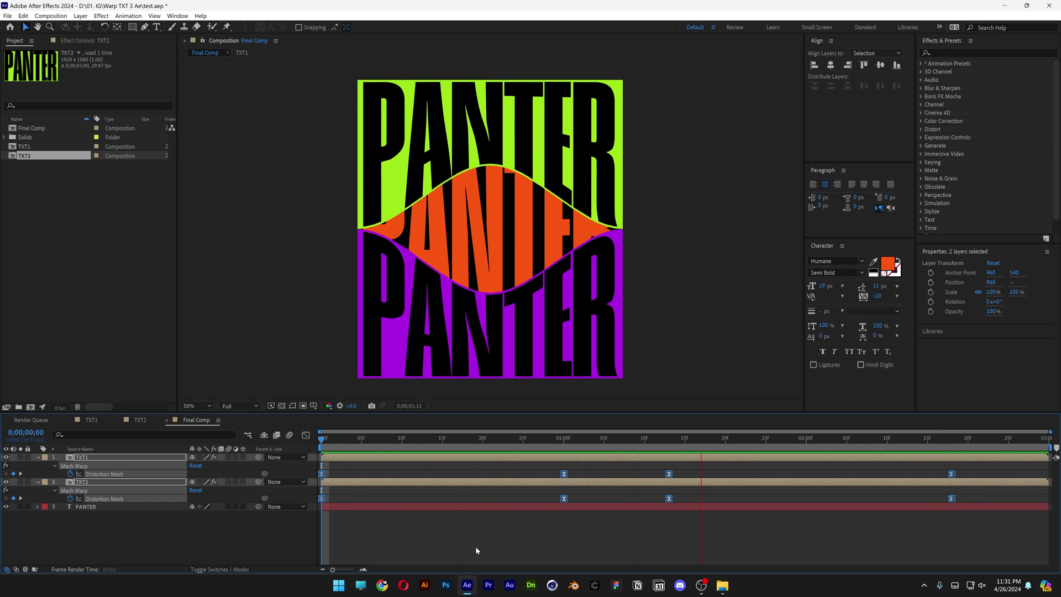
pyautogui.click(475, 546)
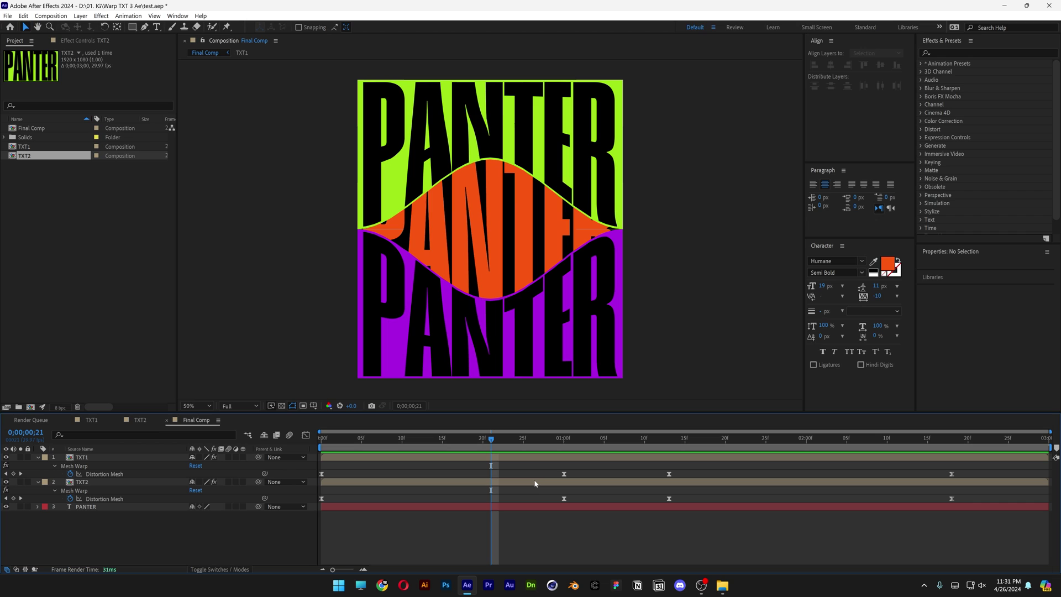
# - Apply the Drop Shadow effect to the green top half, TXT2
pyautogui.click(964, 51)
pyautogui.write('shado')
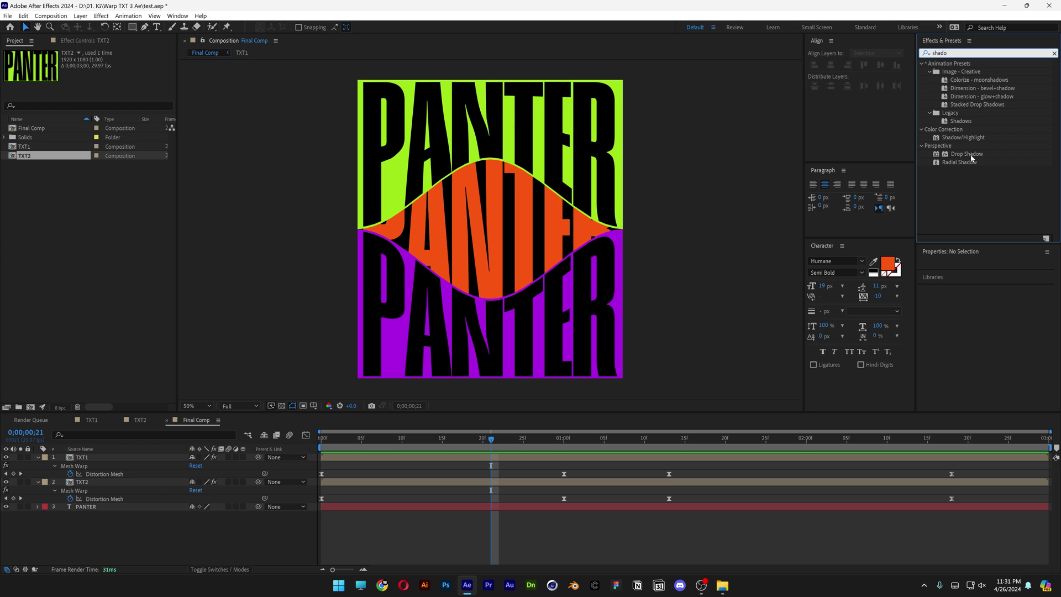
pyautogui.moveTo(972, 158); pyautogui.dragTo(524, 131)
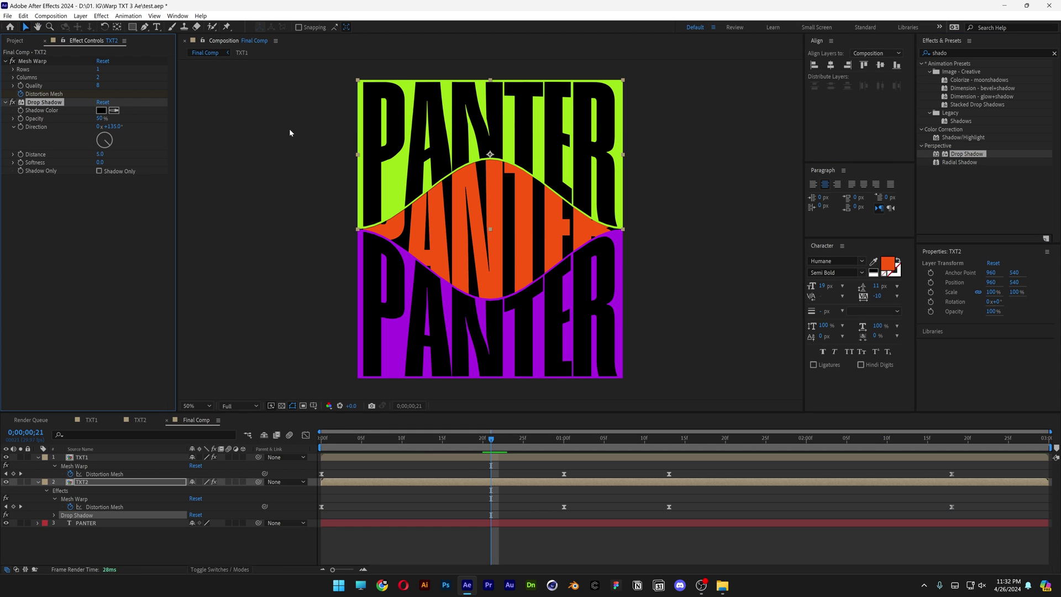
# - Set the shadow Direction to 180° and Distance to 79, then preview the animation
pyautogui.click(109, 150)
pyautogui.click(113, 126)
pyautogui.write('180')
pyautogui.press('Return')
pyautogui.moveTo(102, 157); pyautogui.dragTo(139, 158)
pyautogui.press('space')
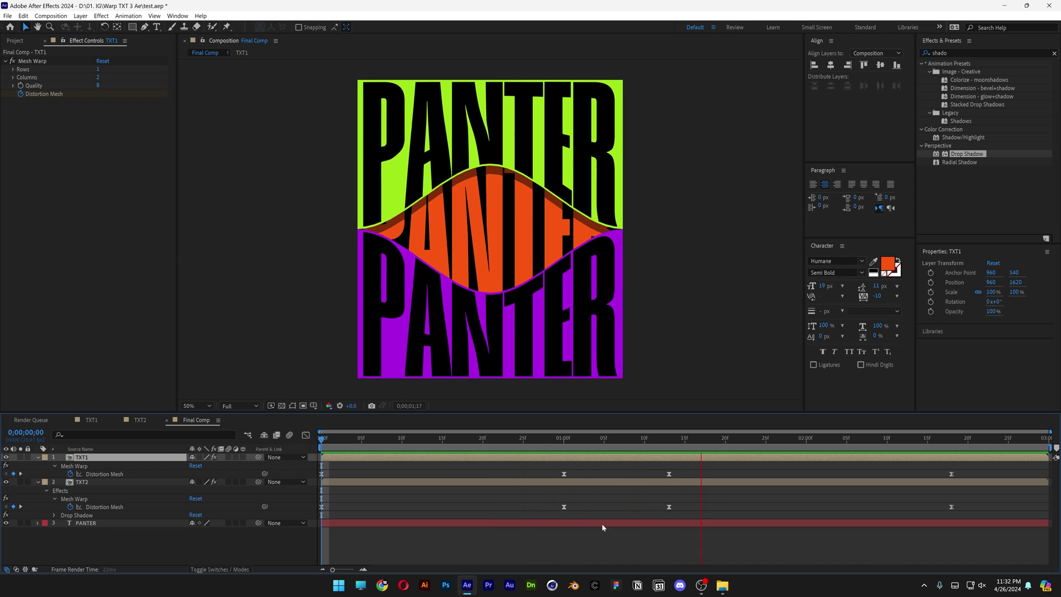